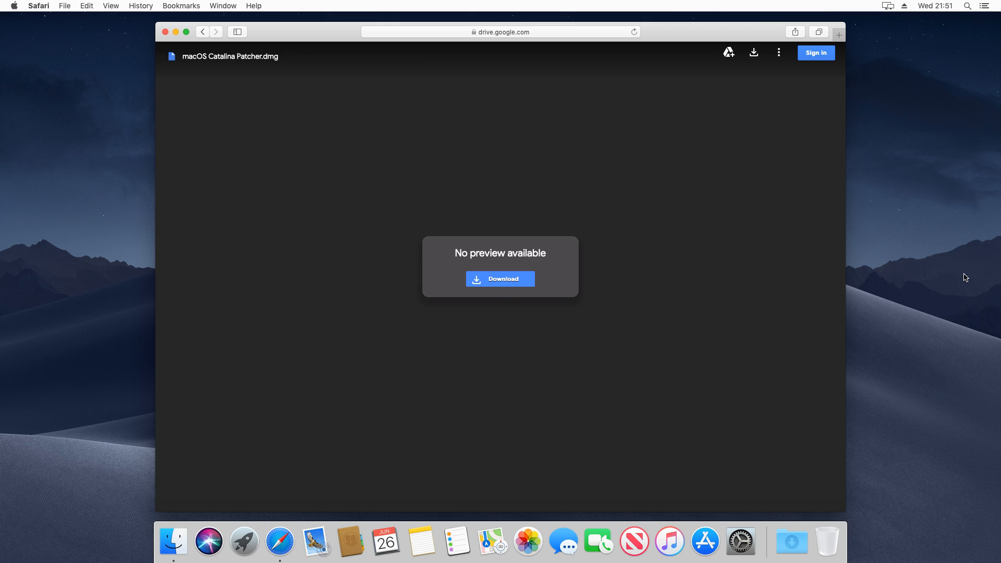
- Download macOS Catalina Patcher.dmg from Google Drive and open the downloaded disk image
{"action": "left_click", "coordinate": [497, 279]}
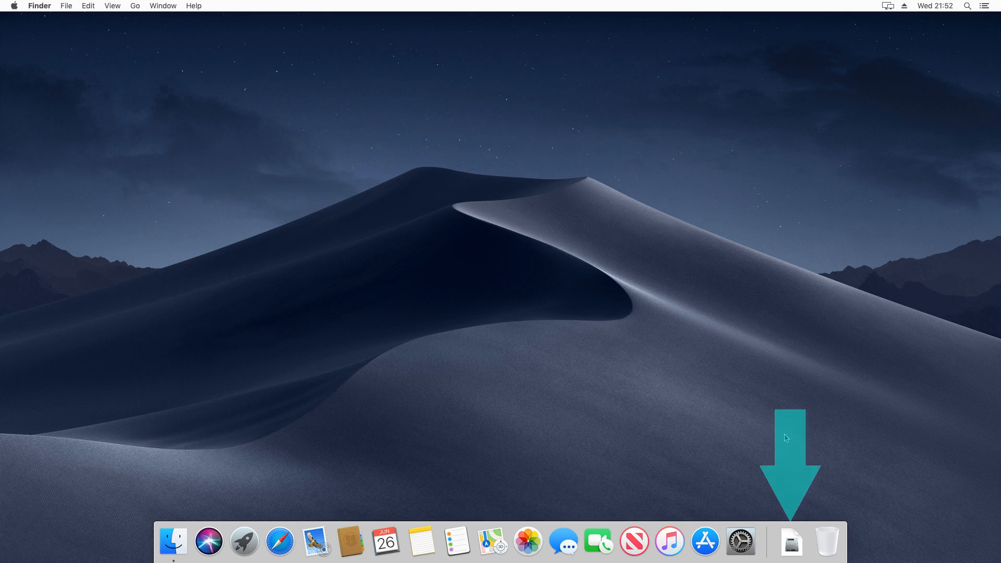
{"action": "left_click", "coordinate": [797, 551]}
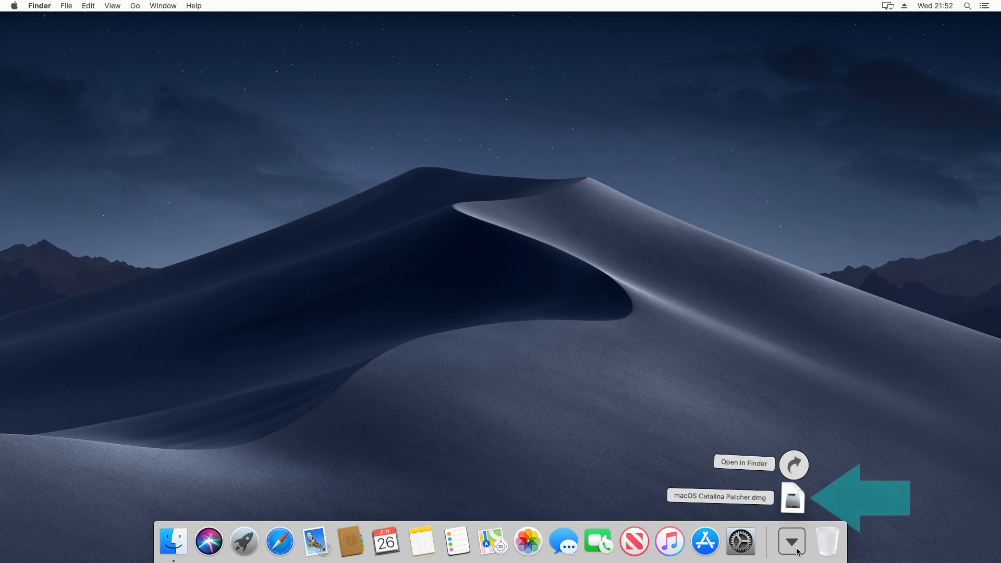
{"action": "left_click", "coordinate": [793, 496]}
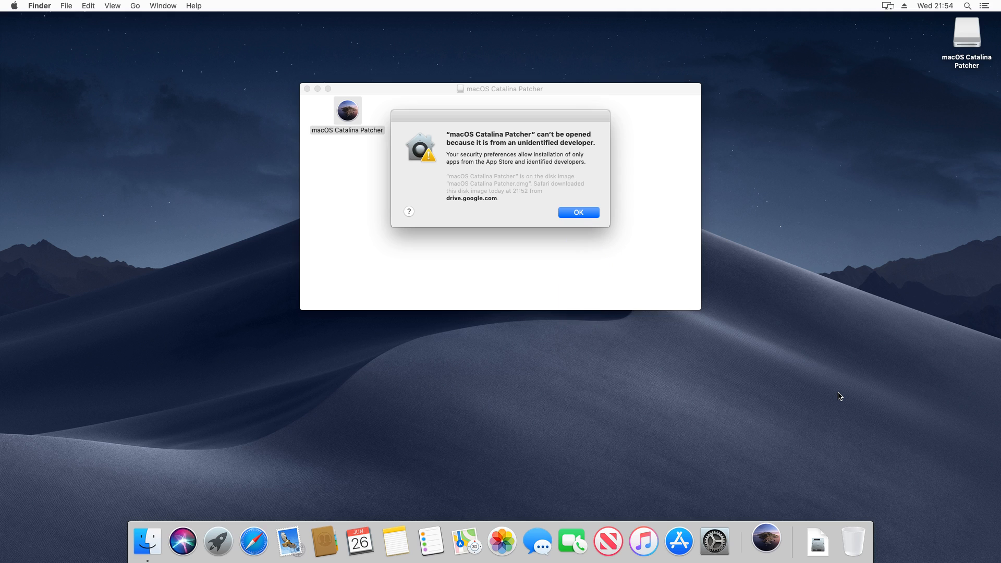
- Dismiss the unidentified developer warning and allow macOS Catalina Patcher to open anyway in the Security & Privacy preferences
{"action": "left_click", "coordinate": [569, 212]}
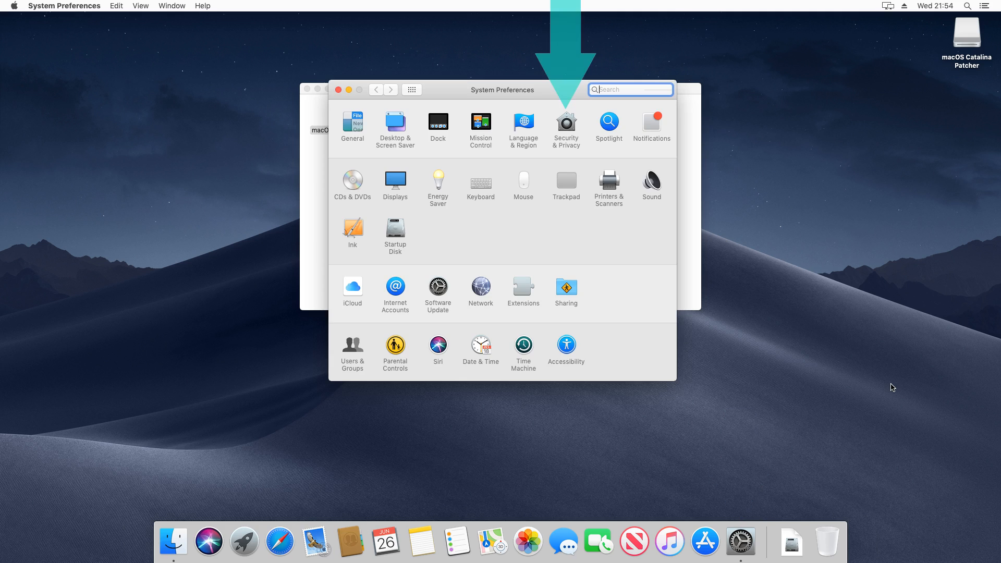
{"action": "left_click", "coordinate": [566, 125]}
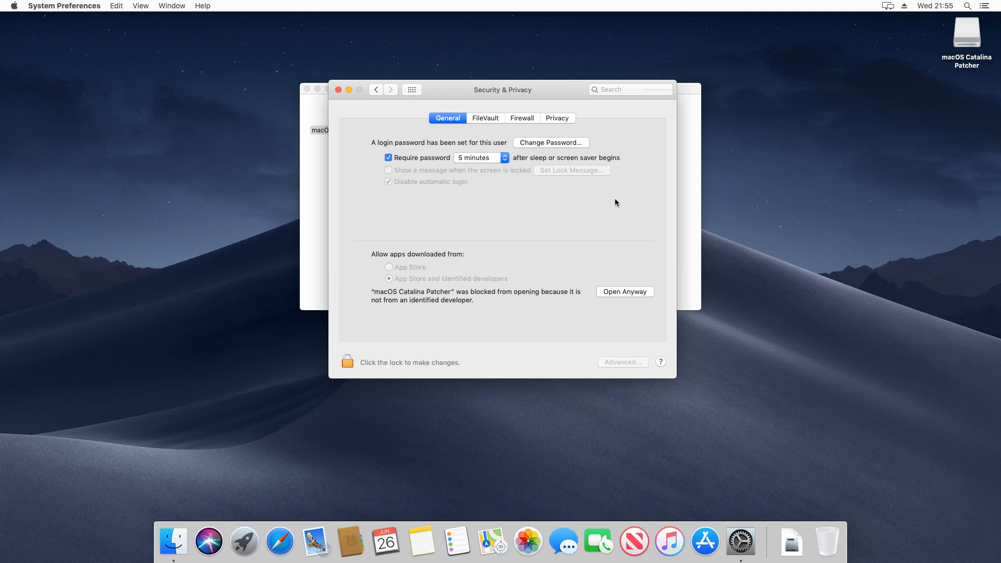
{"action": "left_click", "coordinate": [625, 291]}
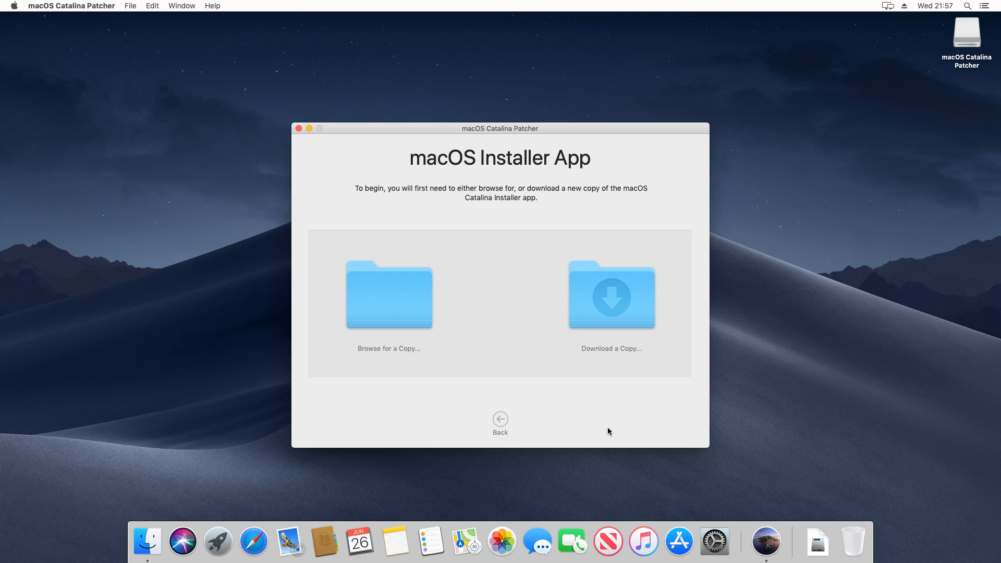
- Choose to download a new copy of the macOS Catalina installer in the patcher and start the download
{"action": "left_click", "coordinate": [604, 299]}
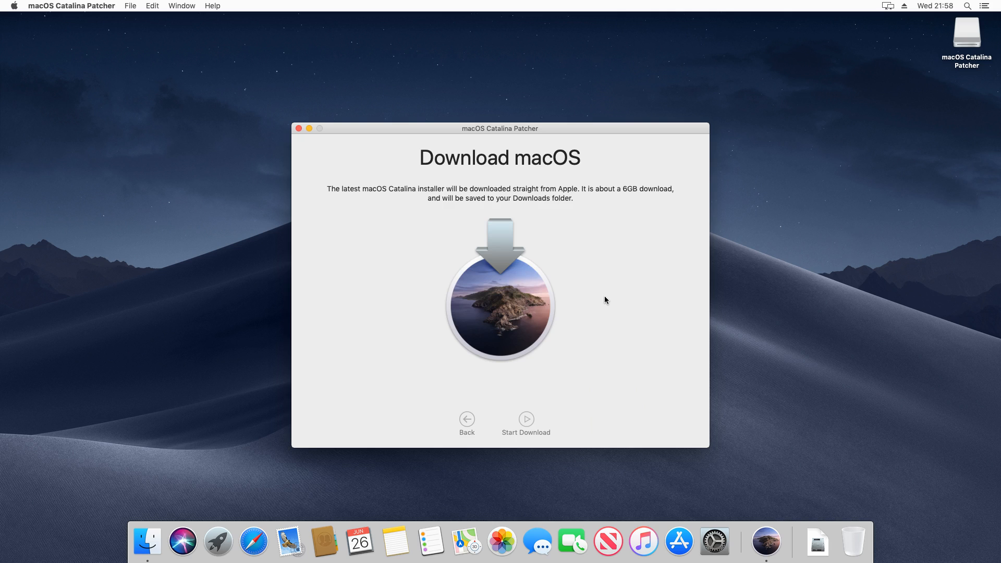
{"action": "left_click", "coordinate": [526, 419]}
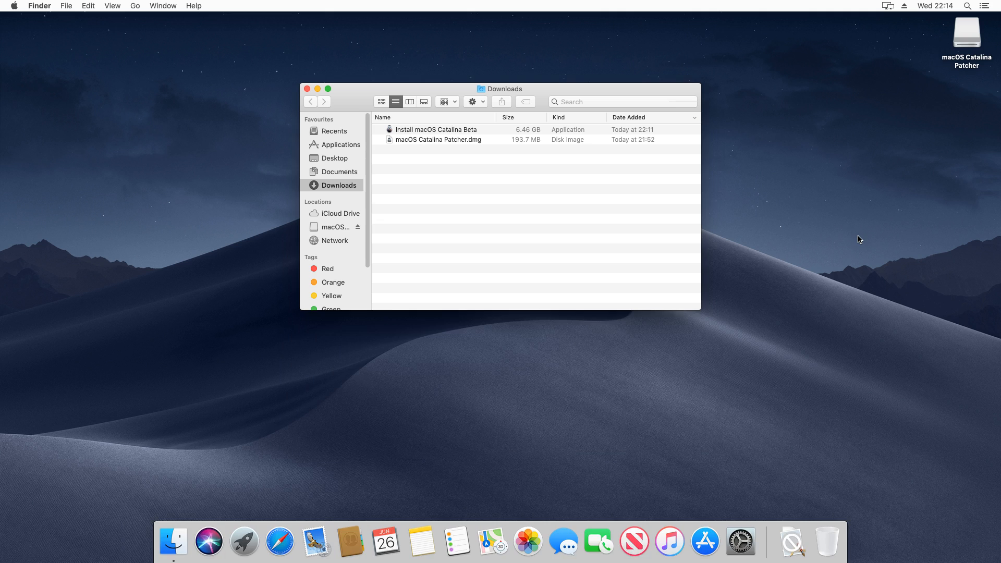
- Eject the macOS Catalina Patcher volume and move macOS Catalina Patcher.dmg from Downloads to the Trash
{"action": "right_click", "coordinate": [966, 57]}
{"action": "left_click", "coordinate": [957, 82]}
{"action": "left_click", "coordinate": [438, 139]}
{"action": "right_click", "coordinate": [438, 139]}
{"action": "left_click", "coordinate": [453, 167]}
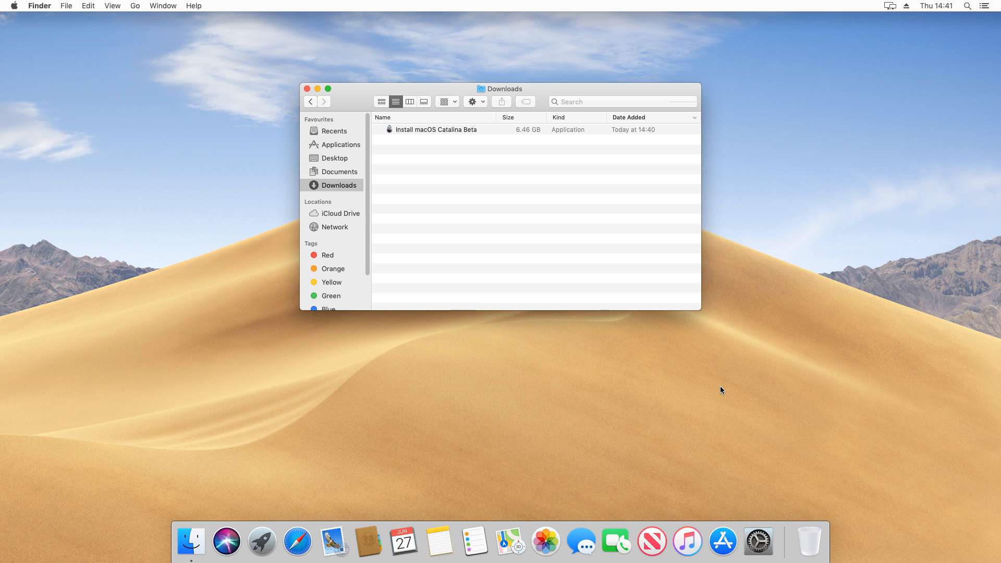
- Move Install macOS Catalina Beta from Downloads into the Applications folder, and find and open Terminal
{"action": "left_click_drag", "start_coordinate": [396, 128], "coordinate": [658, 310]}
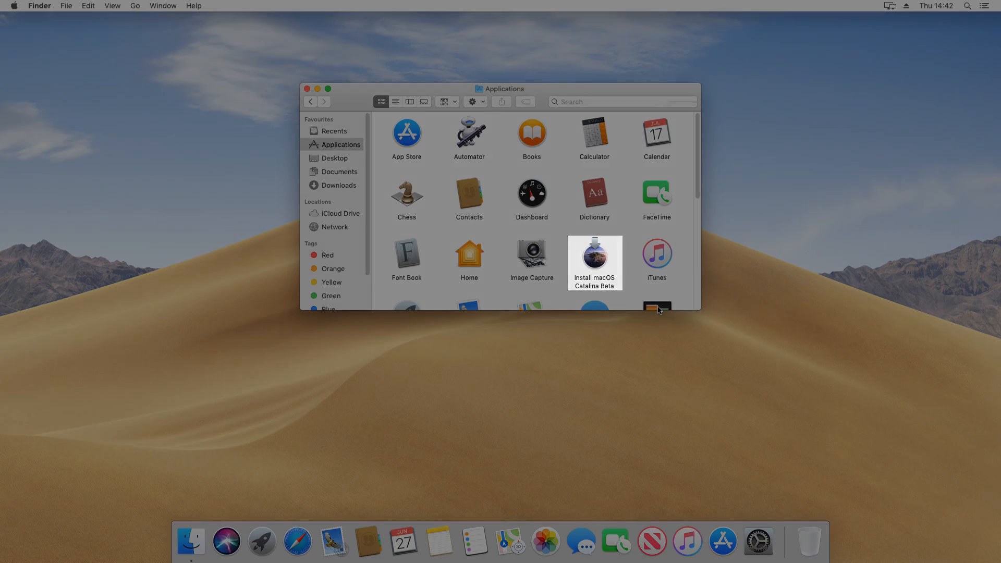
{"action": "key", "text": "cmd+f"}
{"action": "type", "text": "term"}
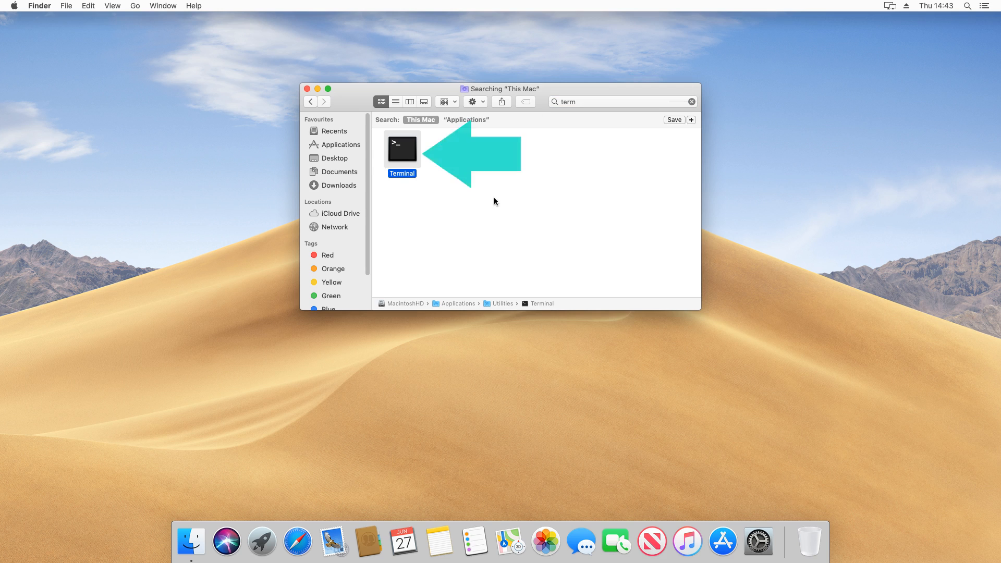
{"action": "double_click", "coordinate": [398, 157]}
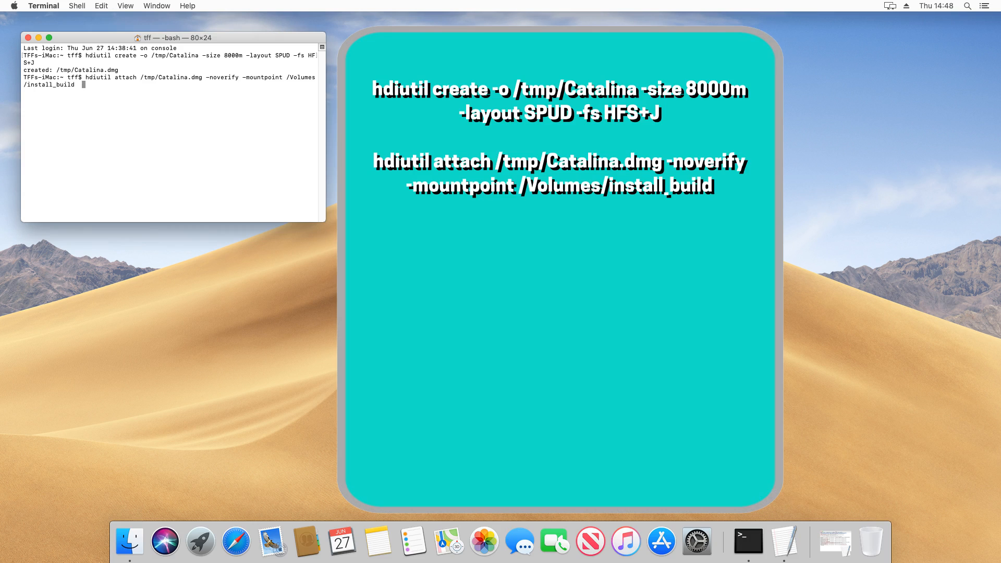
- Attach /tmp/Catalina.dmg with -noverify at mountpoint /Volumes/install_build, and run the Catalina Beta installer's createinstallmedia with sudo on that volume
{"action": "key", "text": "Return"}
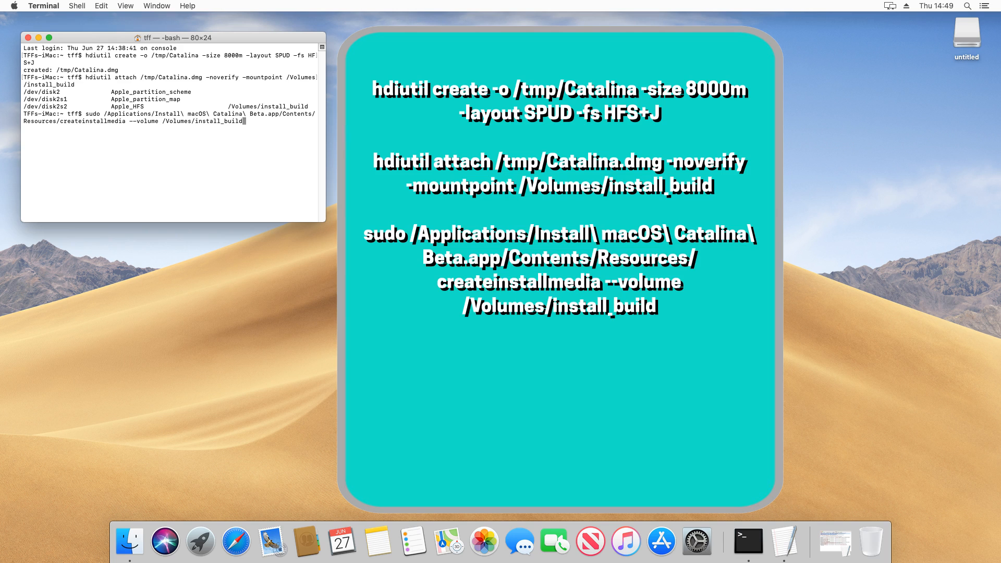
{"action": "key", "text": "Return"}
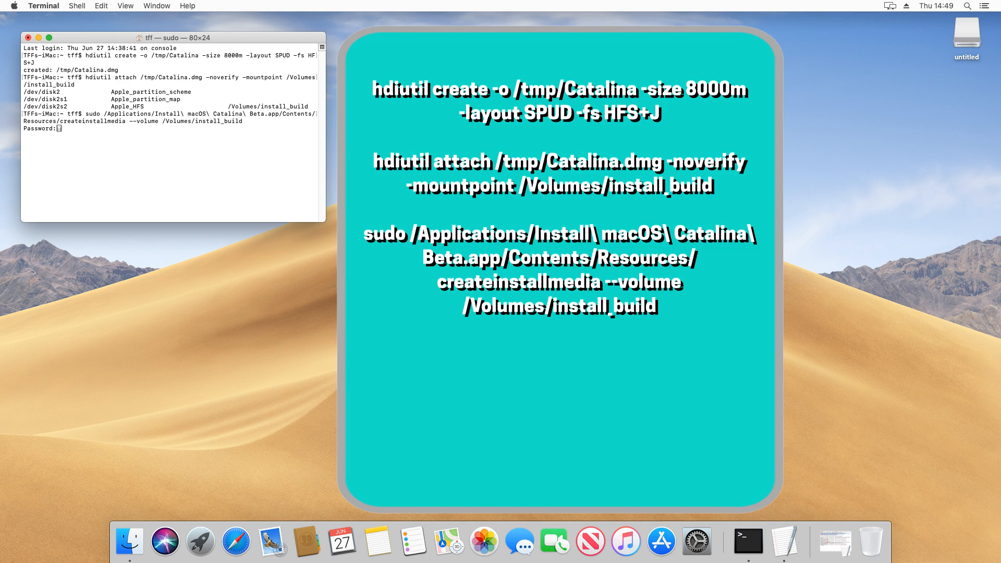
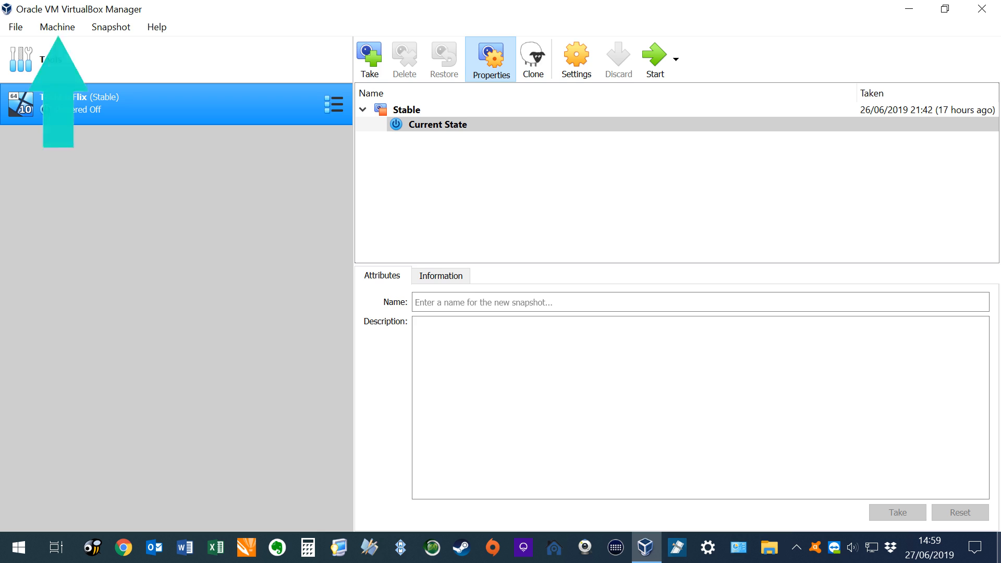
- Start a new virtual machine in VirtualBox named Catalina with type Mac OS X and version Mac OS X (64-bit)
{"action": "left_click", "coordinate": [57, 27]}
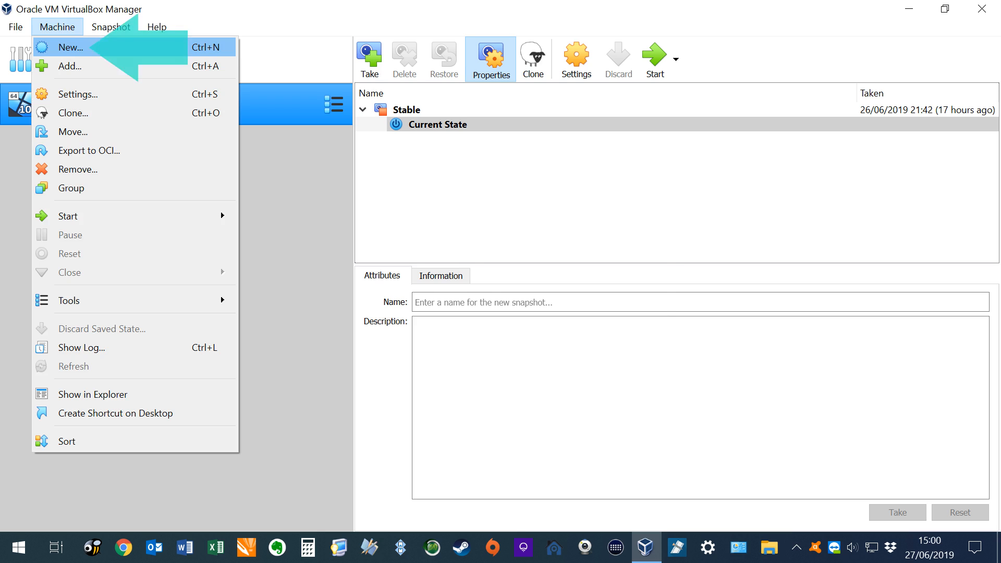
{"action": "left_click", "coordinate": [70, 48]}
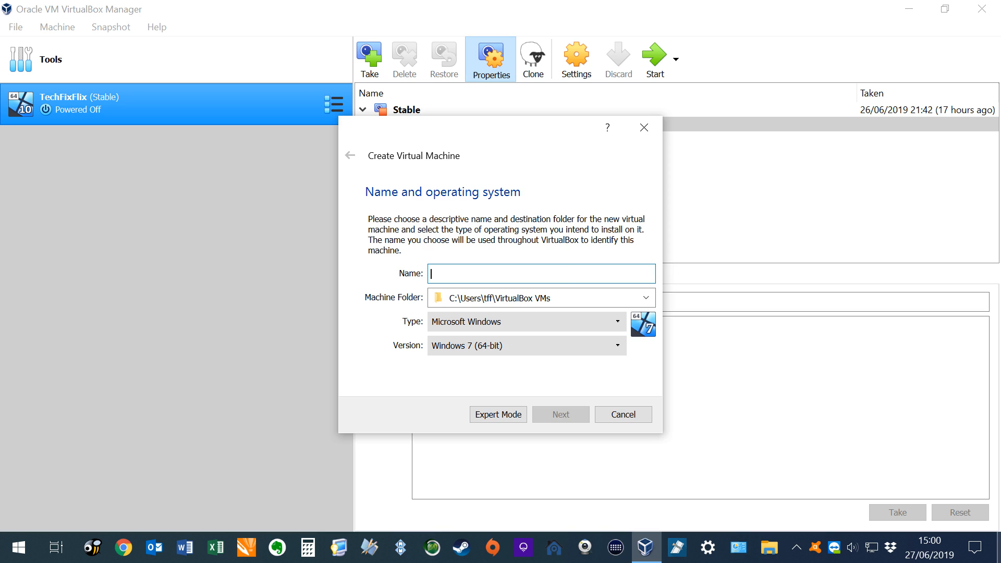
{"action": "type", "text": "Catalina"}
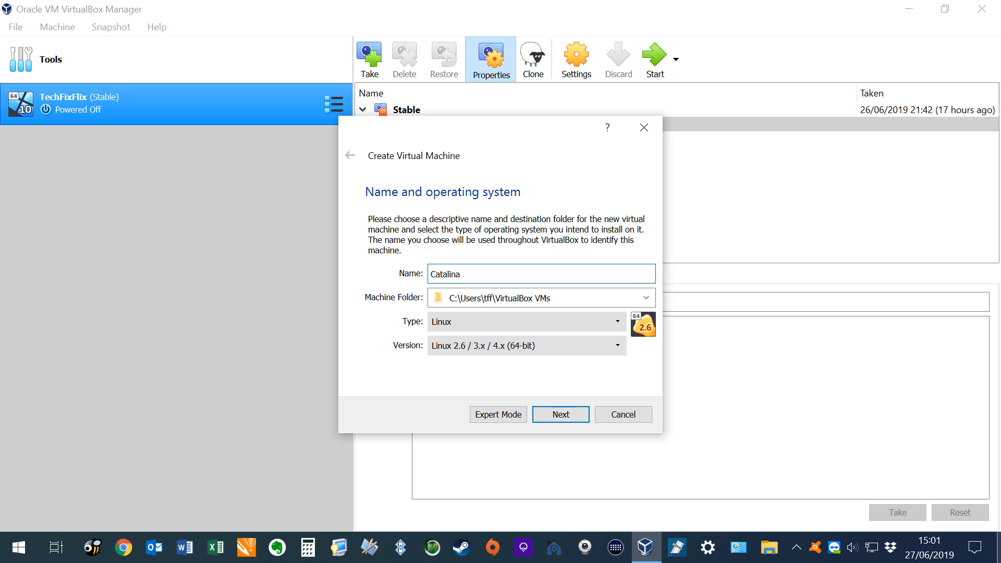
{"action": "left_click", "coordinate": [617, 322]}
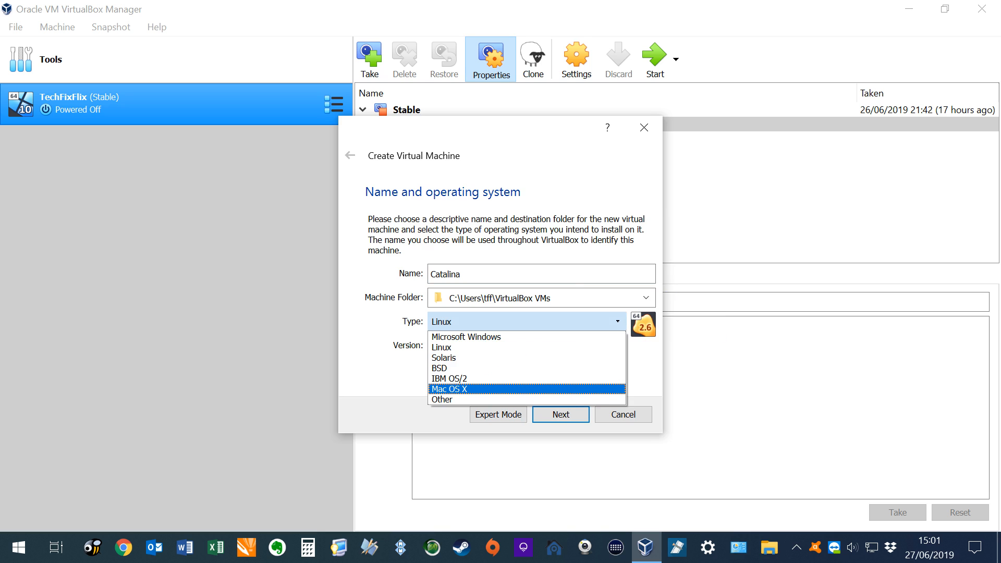
{"action": "left_click", "coordinate": [526, 389]}
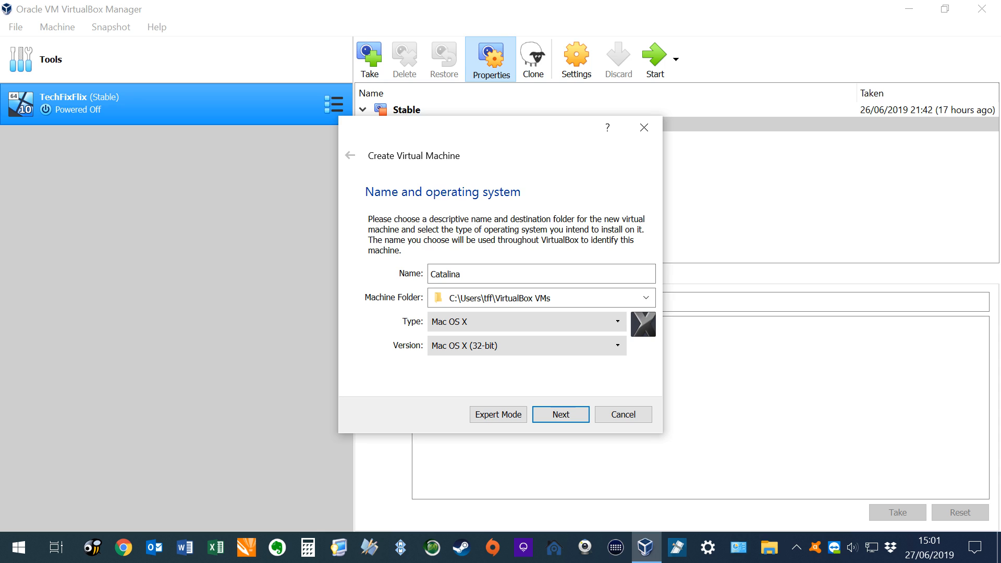
{"action": "left_click", "coordinate": [527, 346]}
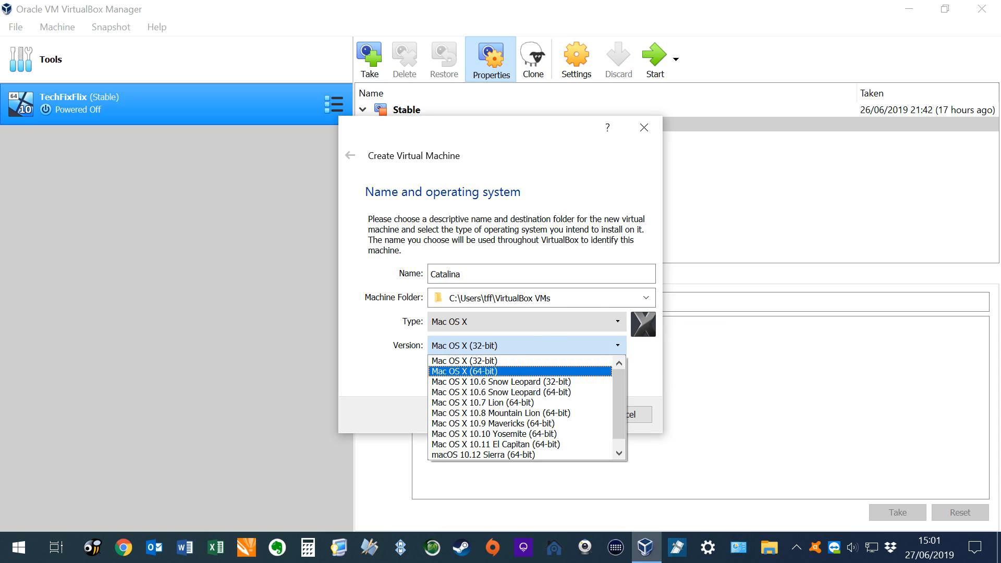
{"action": "left_click", "coordinate": [464, 372]}
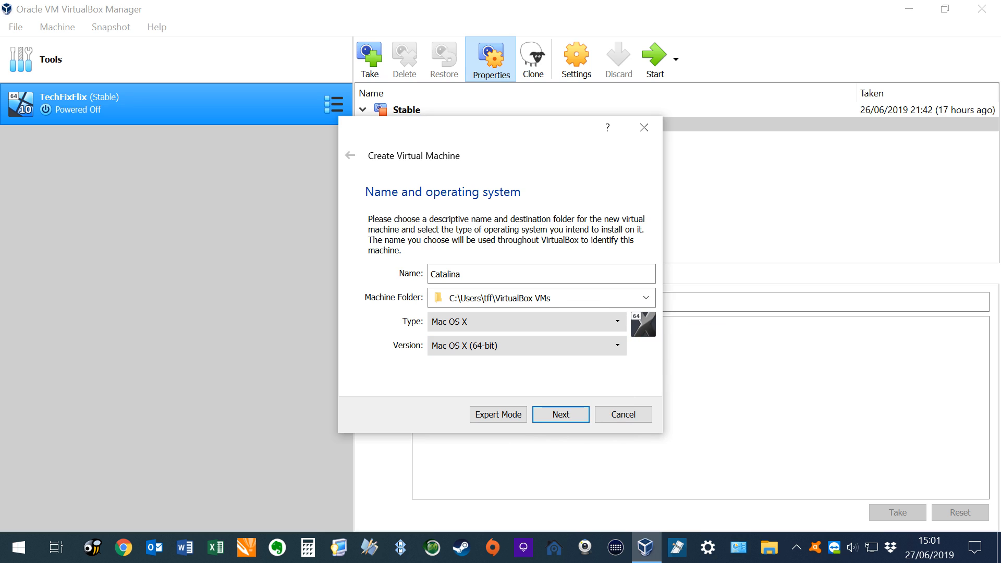
{"action": "key", "text": "Return"}
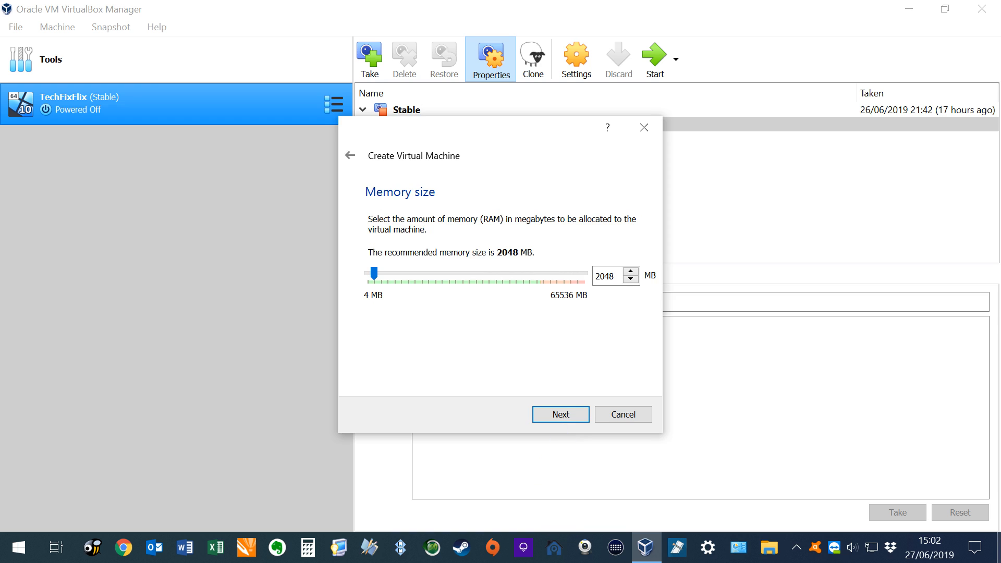
- Set the new virtual machine's memory size to 8192 MB and continue to the hard disk settings
{"action": "double_click", "coordinate": [605, 276]}
{"action": "type", "text": "8192"}
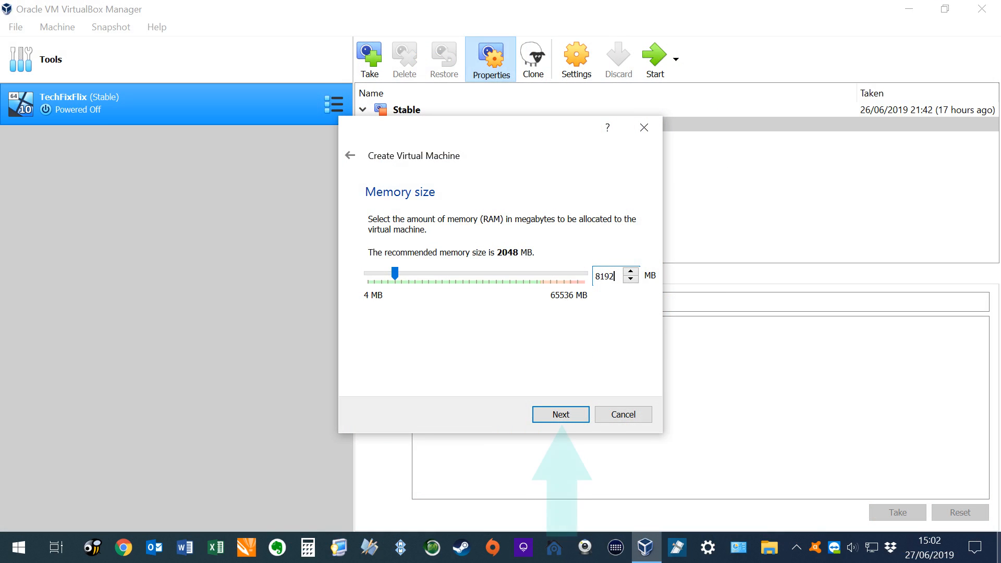
{"action": "key", "text": "Return"}
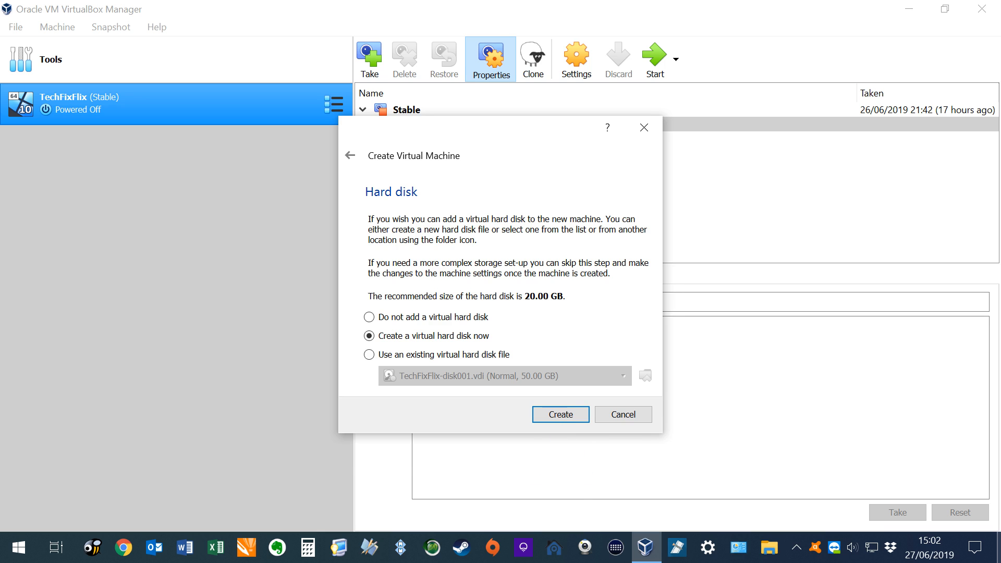
- Create a dynamically allocated virtual hard disk of 30 GB, stored as Catalina.vdi, for the new machine
{"action": "key", "text": "Return"}
{"action": "key", "text": "Return"}
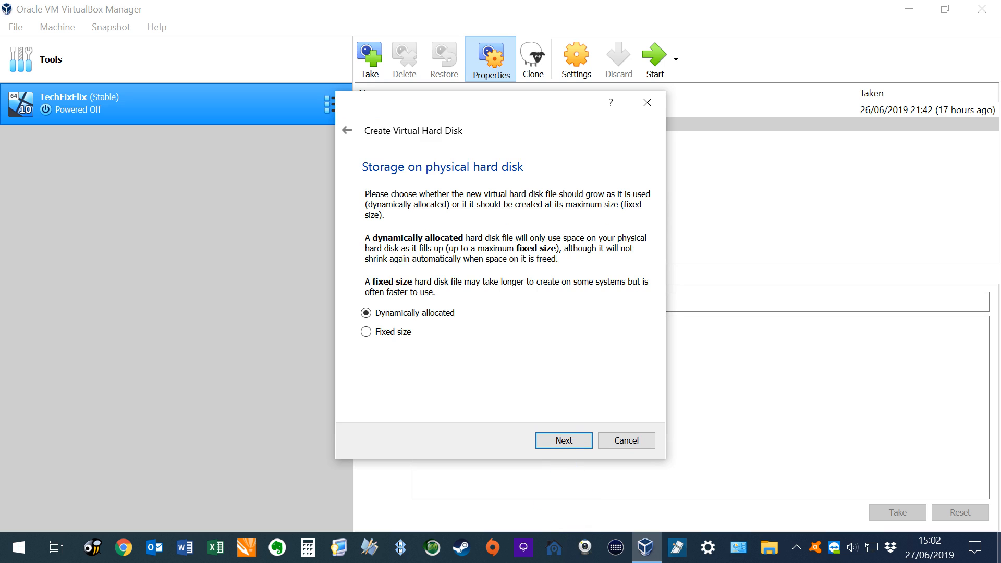
{"action": "key", "text": "Return"}
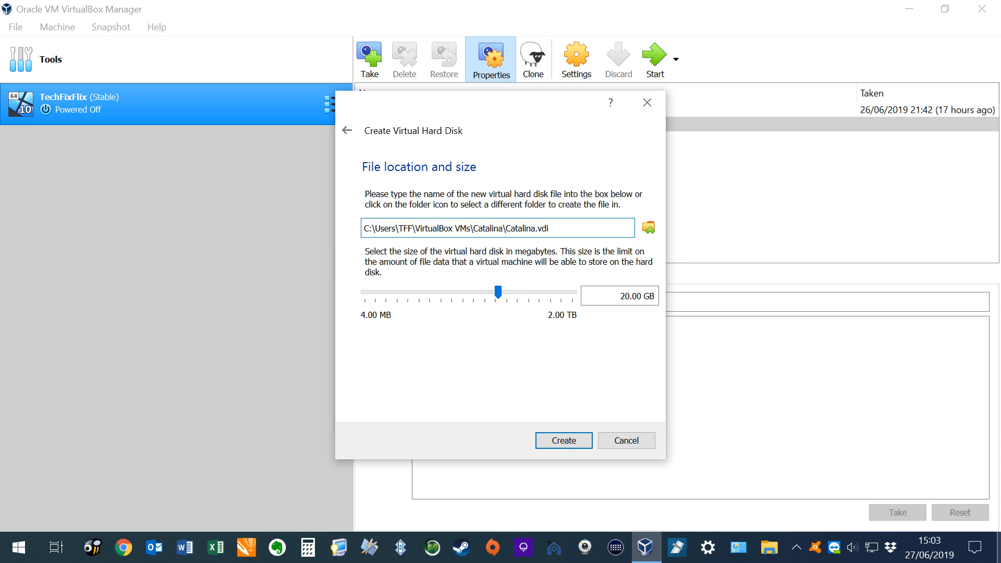
{"action": "left_click", "coordinate": [625, 296]}
{"action": "key", "text": "BackSpace"}
{"action": "type", "text": "3"}
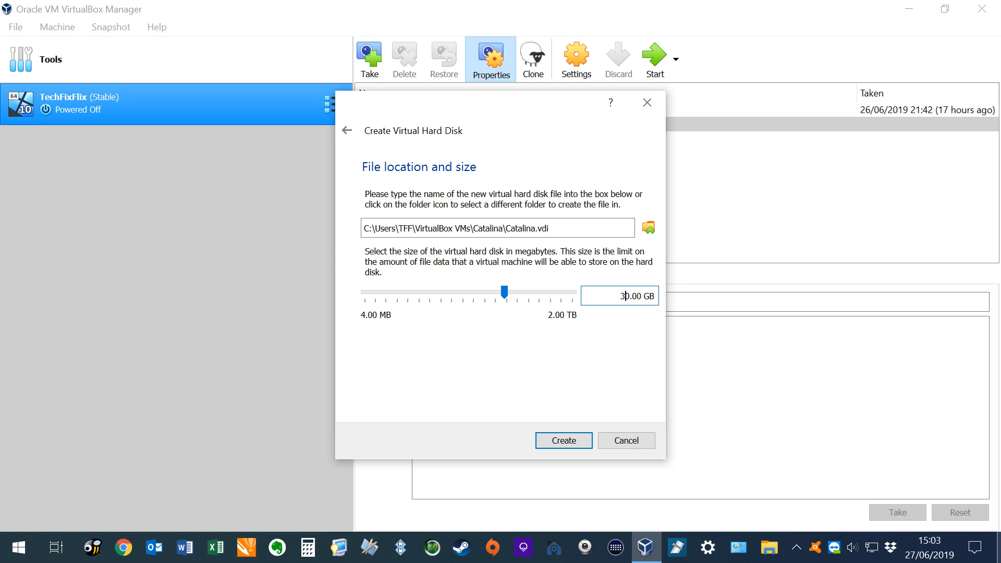
{"action": "key", "text": "Return"}
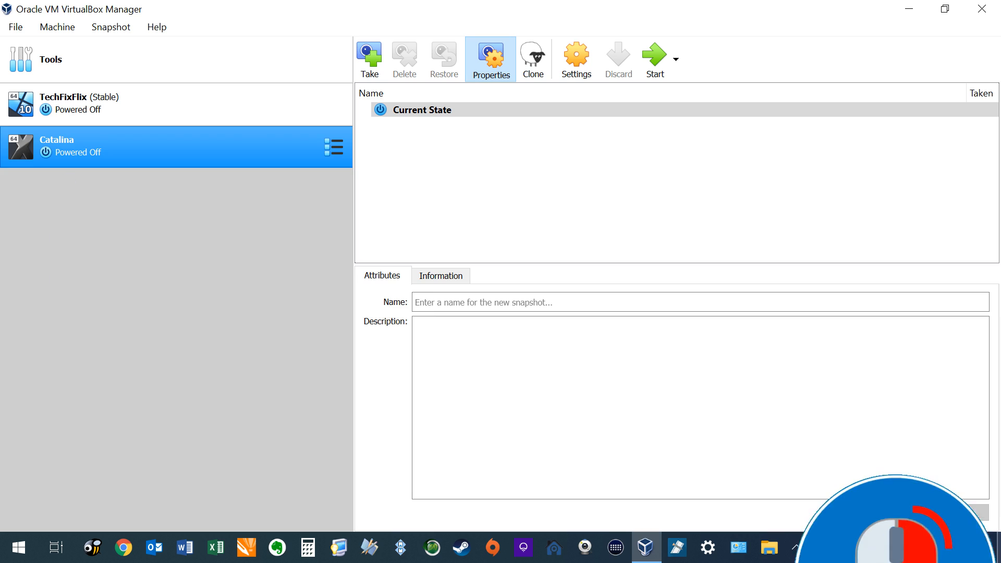
- Exclude Floppy from the boot order in the Catalina machine's system settings
{"action": "right_click", "coordinate": [228, 136]}
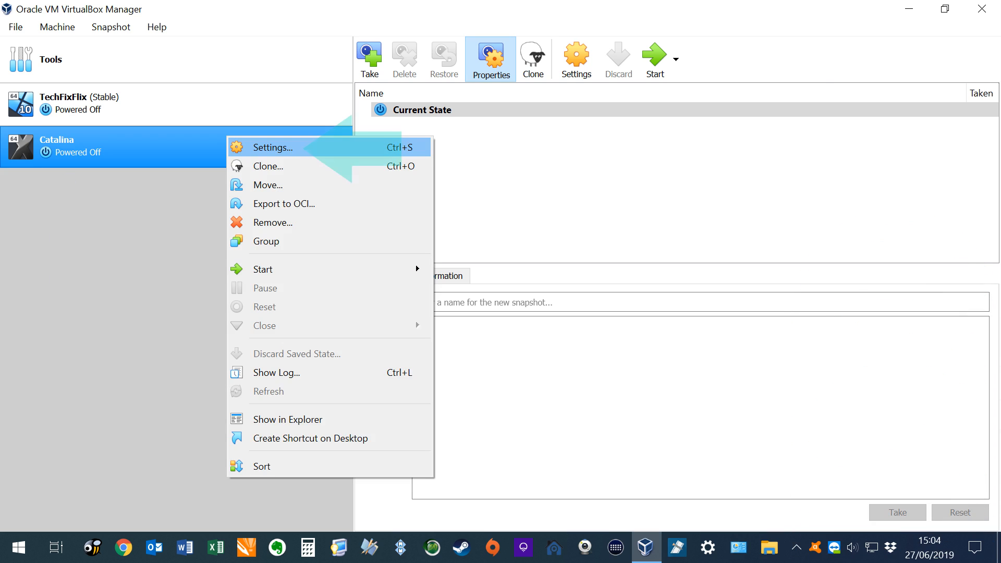
{"action": "left_click", "coordinate": [273, 148]}
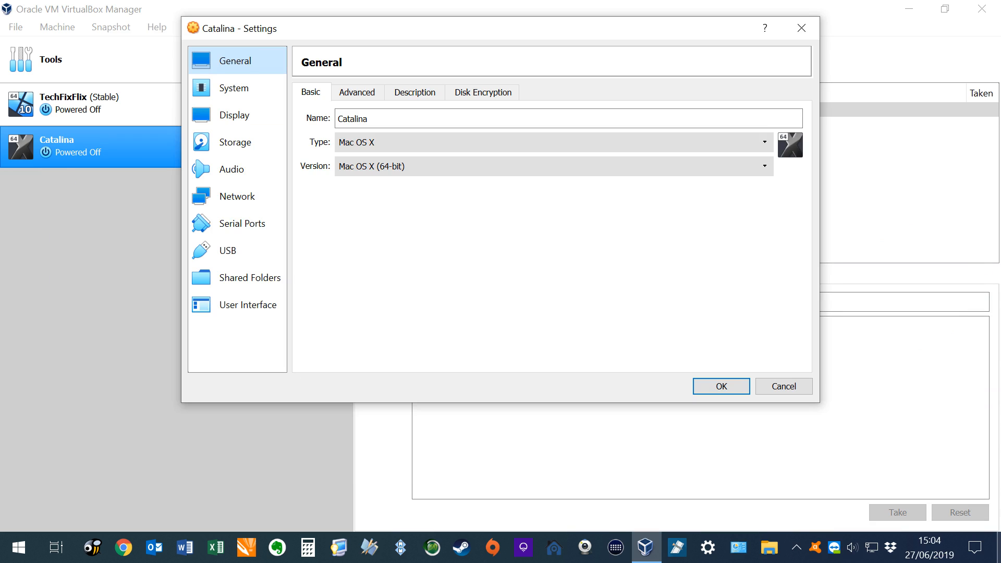
{"action": "left_click", "coordinate": [234, 88]}
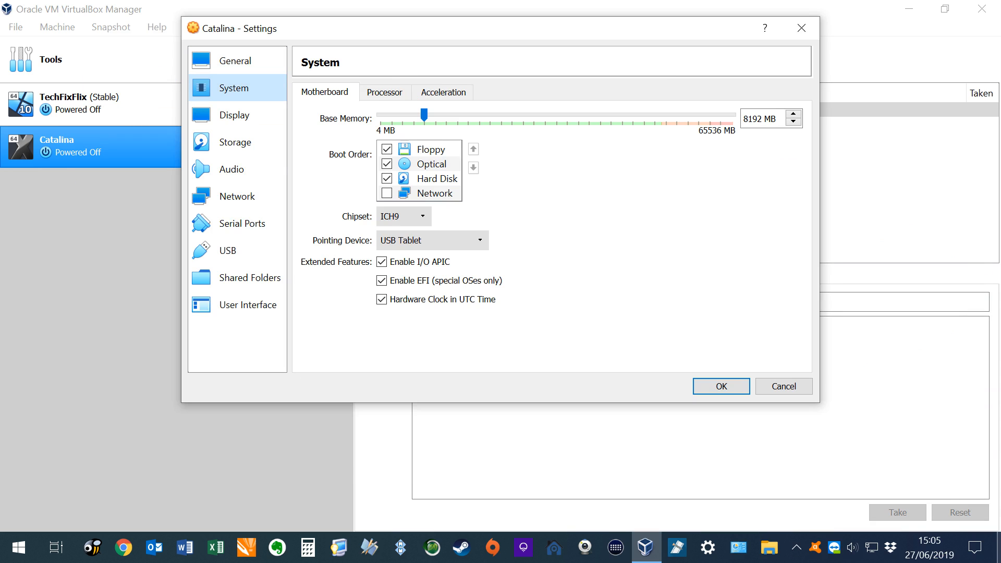
{"action": "left_click", "coordinate": [386, 150]}
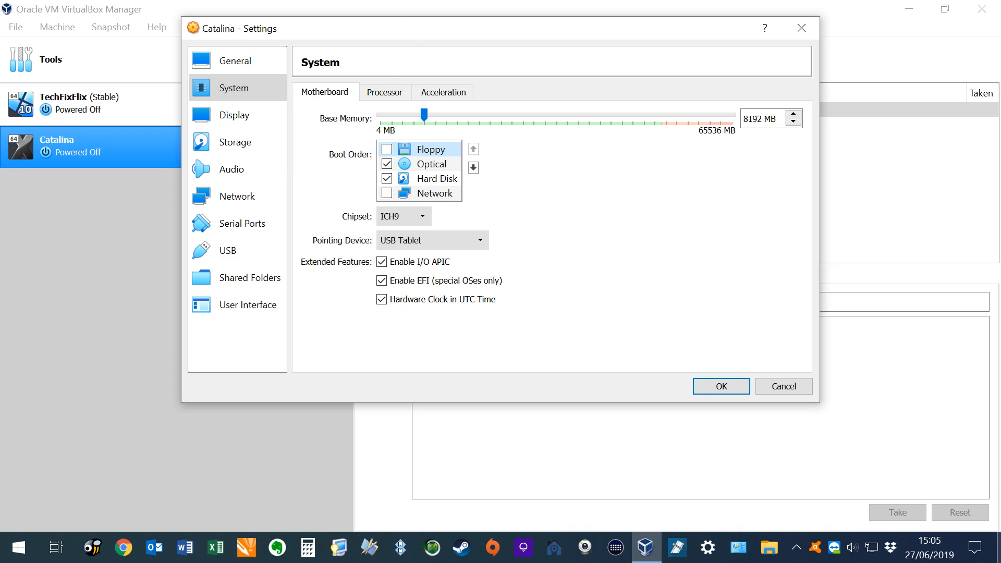
- Increase the Catalina machine's processor count and set its video memory to 128 MB
{"action": "left_click", "coordinate": [385, 92]}
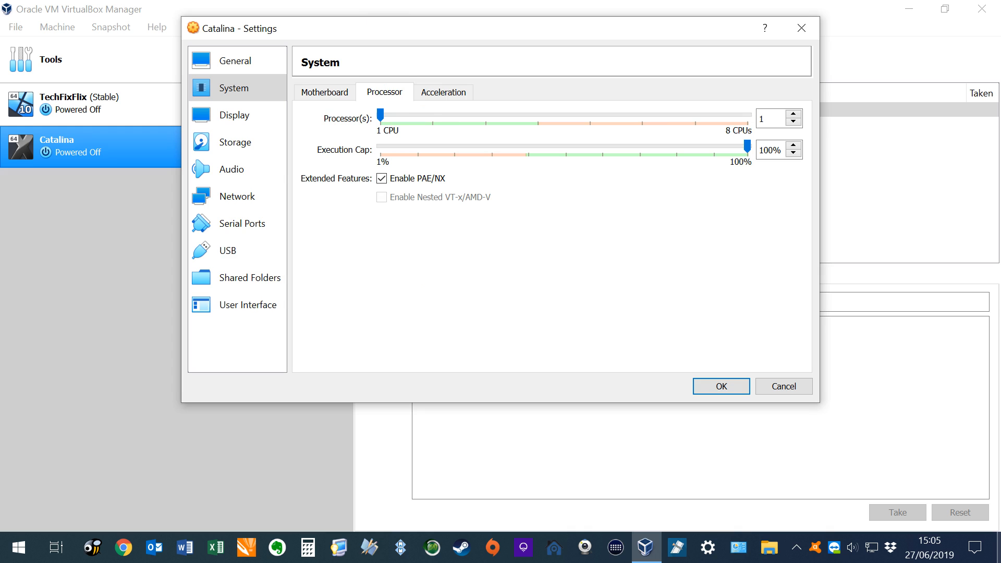
{"action": "left_click", "coordinate": [793, 114]}
{"action": "left_click", "coordinate": [234, 115]}
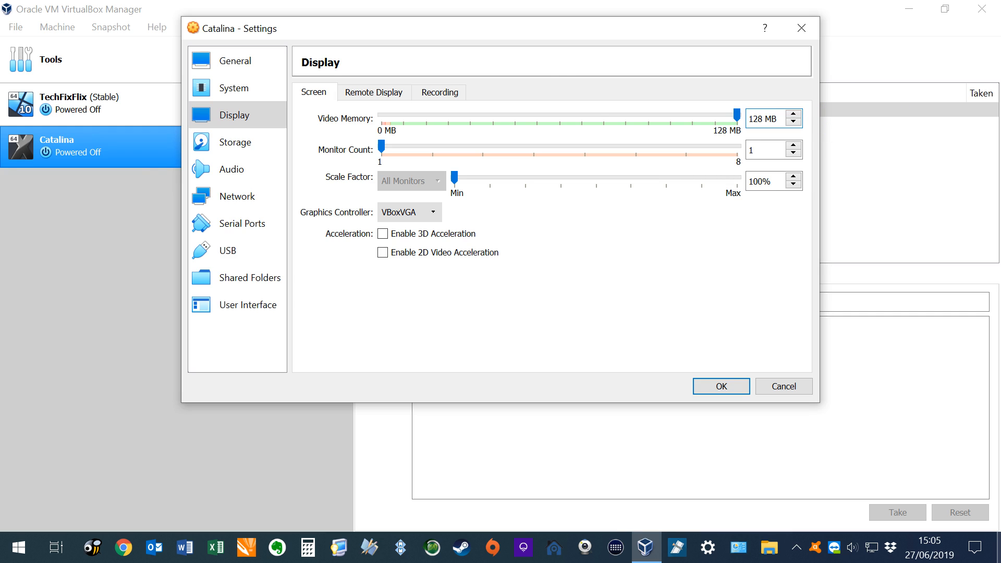
- Load the Catalina disc image from drive F: into the Catalina machine's empty optical drive and save the machine settings
{"action": "left_click", "coordinate": [236, 142]}
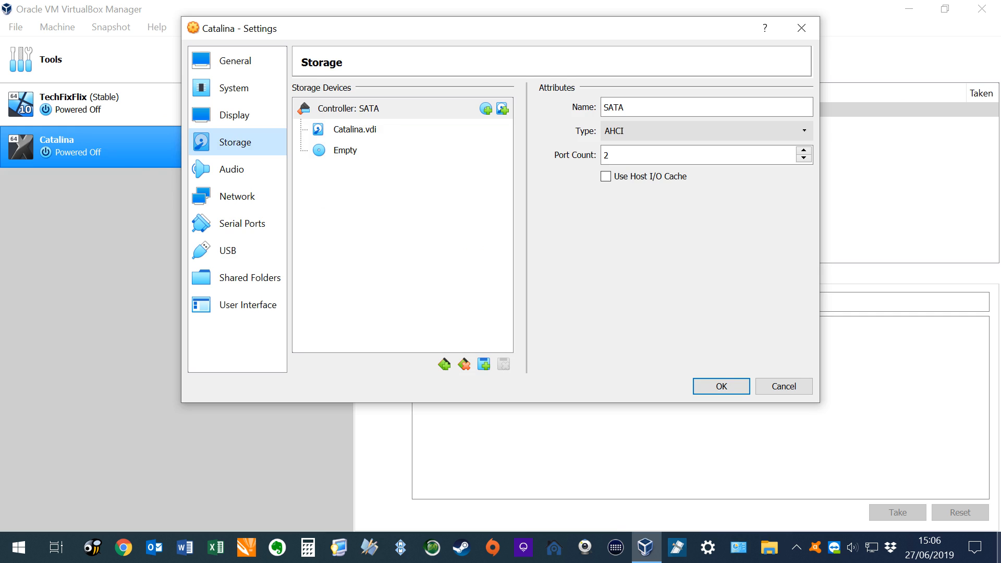
{"action": "left_click", "coordinate": [345, 150]}
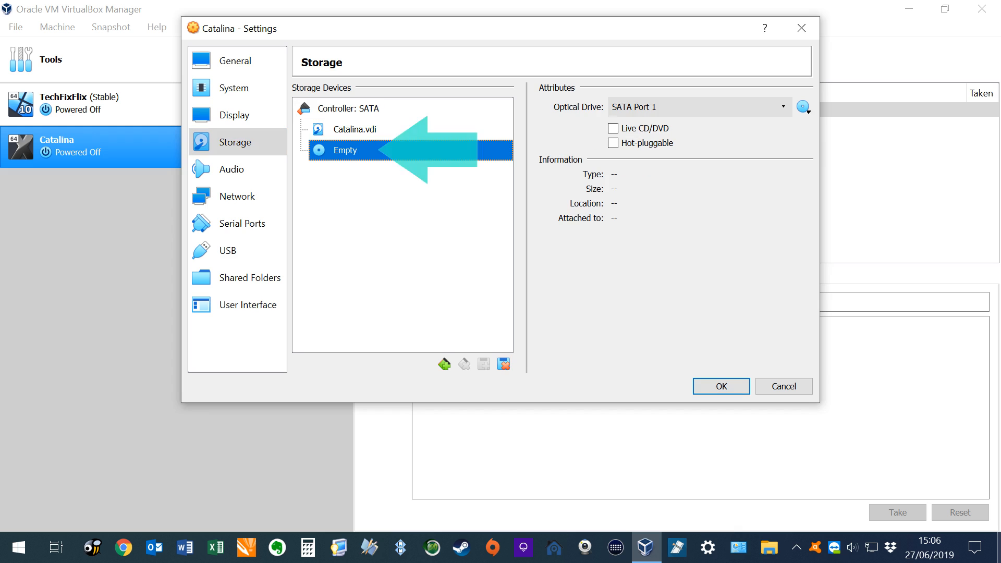
{"action": "left_click", "coordinate": [802, 107]}
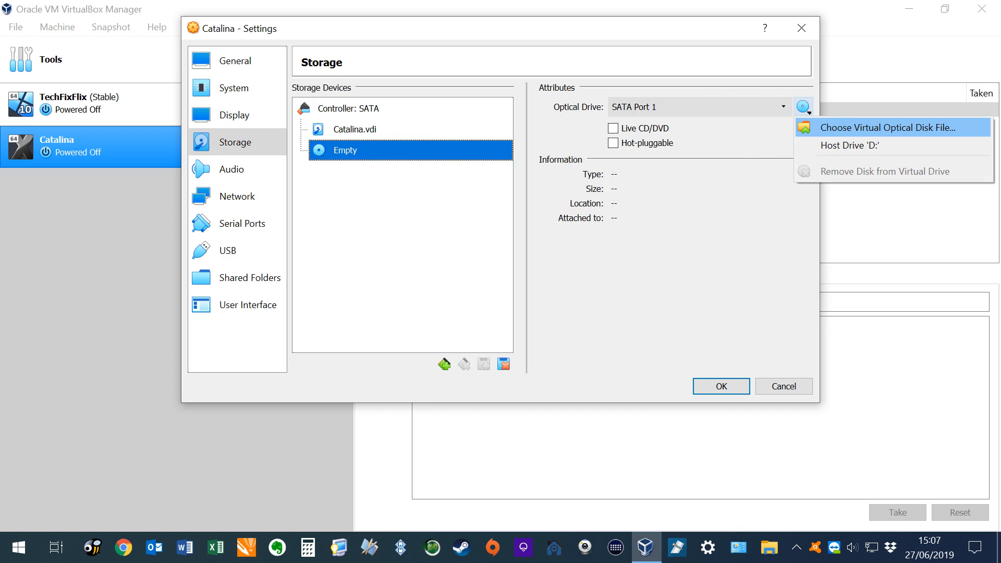
{"action": "left_click", "coordinate": [888, 127]}
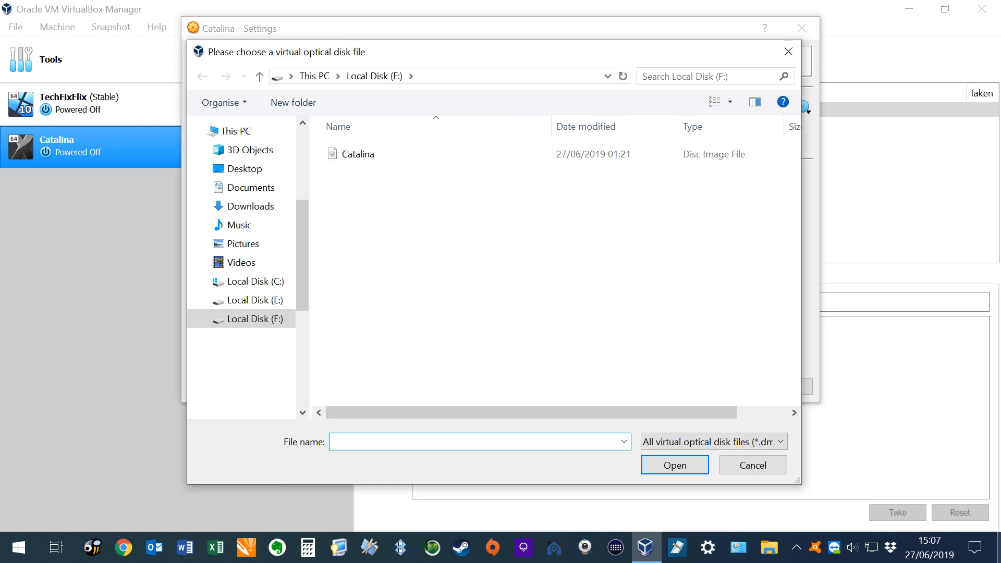
{"action": "left_click", "coordinate": [358, 154]}
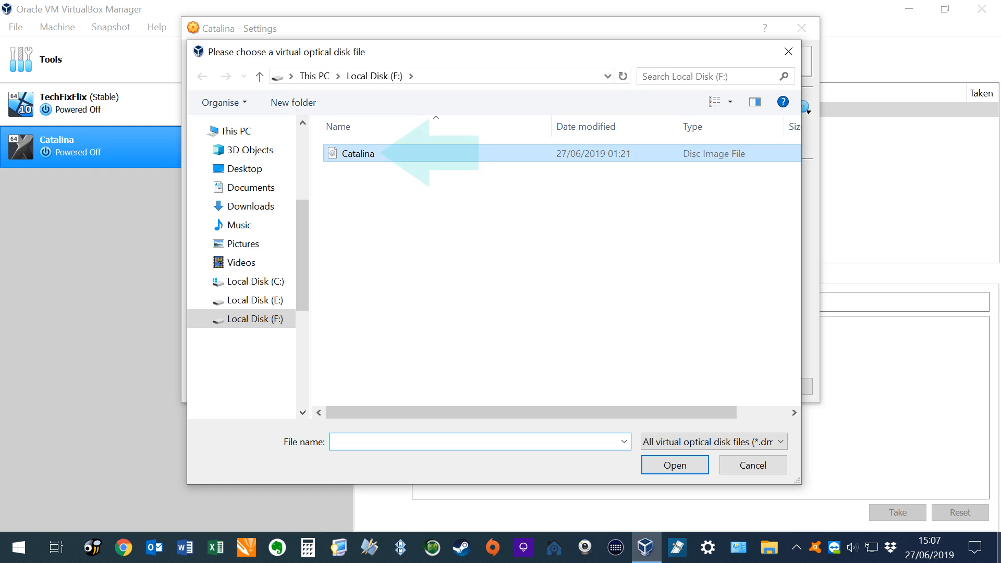
{"action": "left_click", "coordinate": [675, 465]}
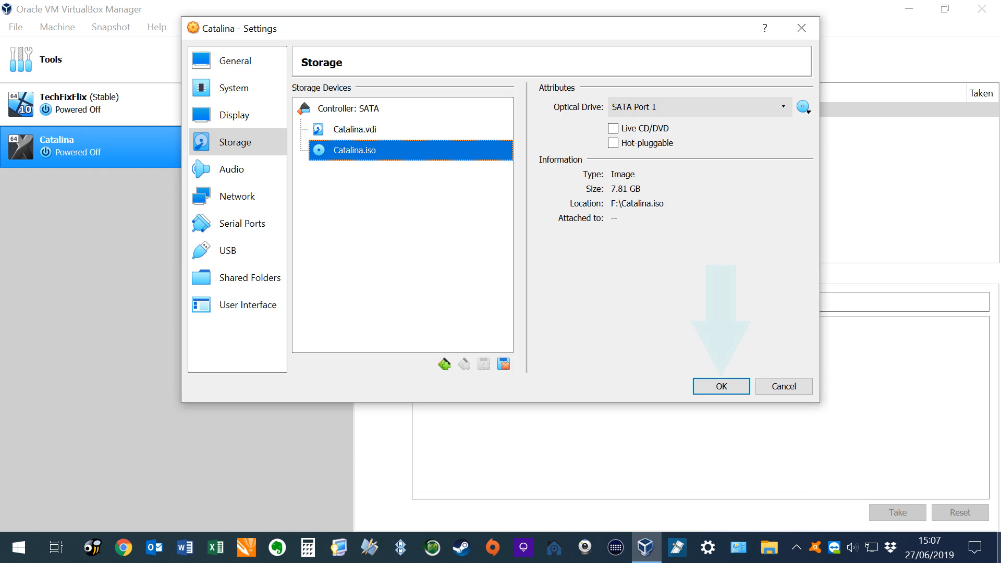
{"action": "key", "text": "Return"}
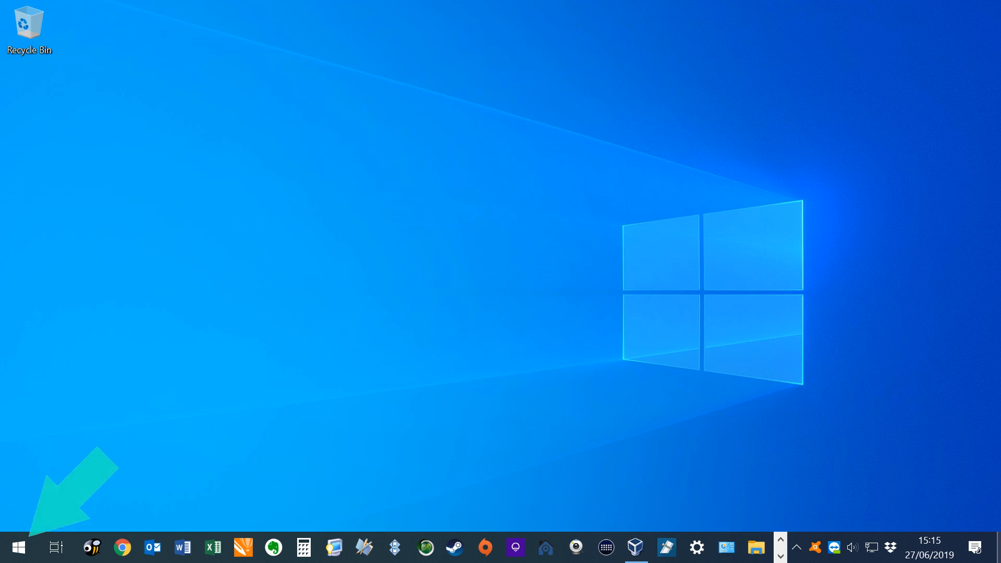
- Open Command Prompt as administrator and change to the VirtualBox installation folder
{"action": "key", "text": "super"}
{"action": "type", "text": "cmd"}
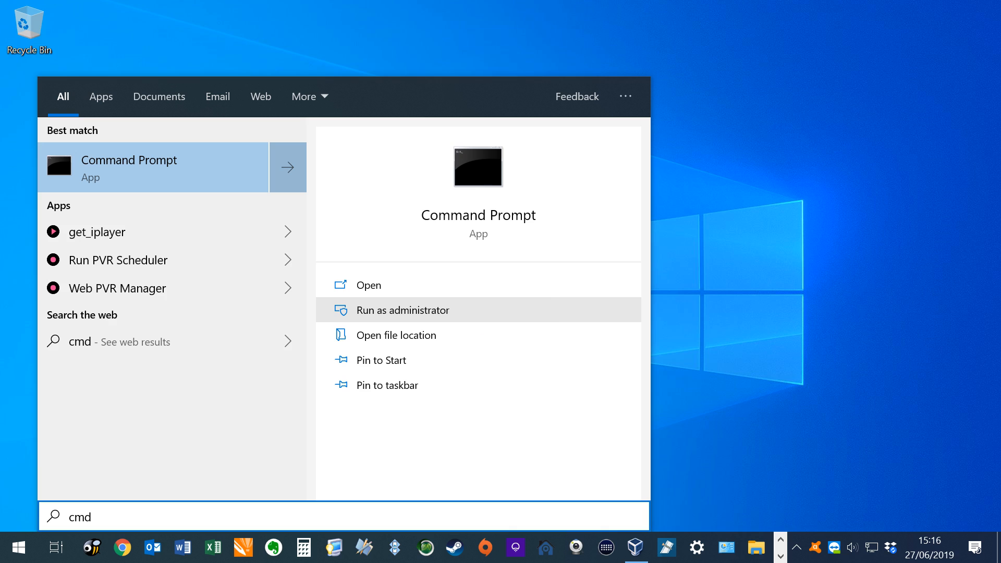
{"action": "key", "text": "Return"}
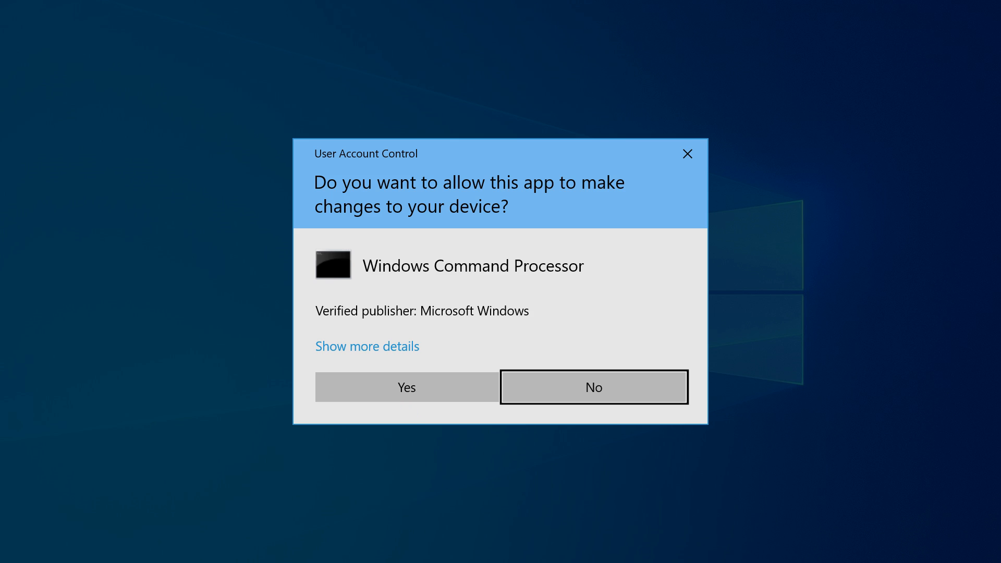
{"action": "key", "text": "alt+y"}
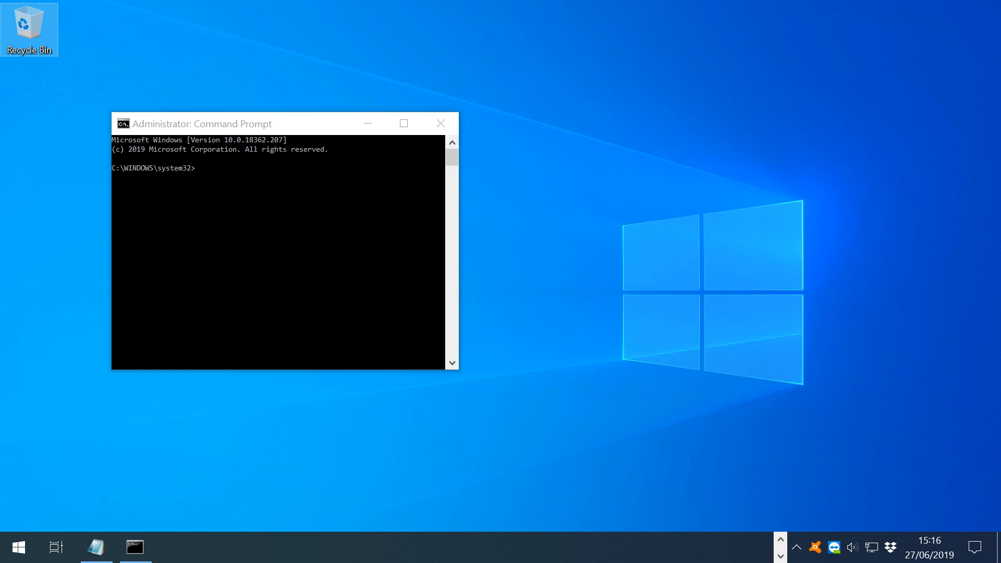
{"action": "type", "text": "cd \"C:\\Program Files\\Oracle\\VirtualBox\\\""}
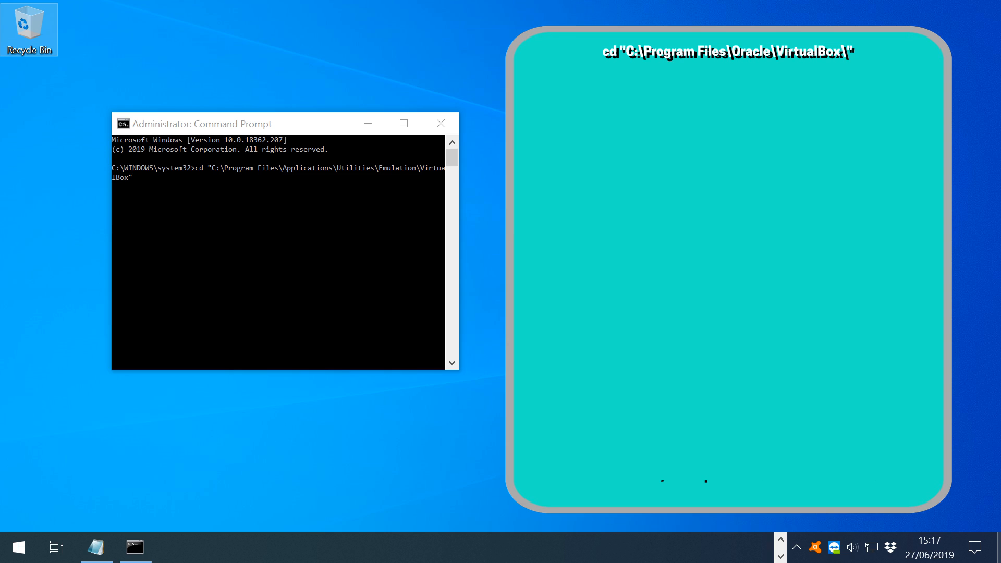
{"action": "key", "text": "Return"}
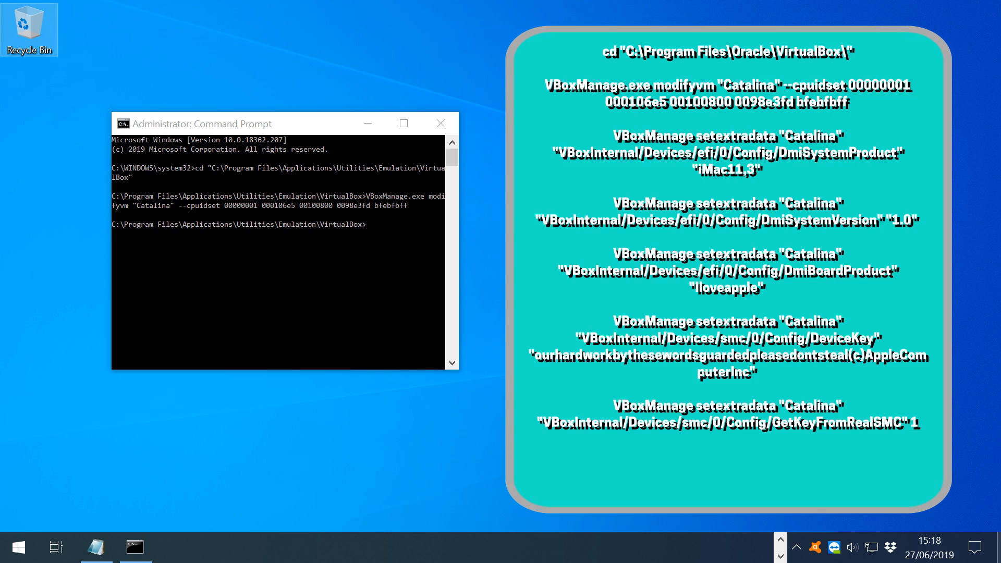
- Use VBoxManage setextradata on "Catalina" to set DmiSystemProduct to "iMac11,3", DmiSystemVersion to "1.0" and DmiBoardProduct to "Iloveapple"
{"action": "type", "text": "VBoxManage setextradata \"Catalina\" \"VBoxInternal/Devices/efi/0/Config/DmiSystemProduct\" \"iMac11,3\""}
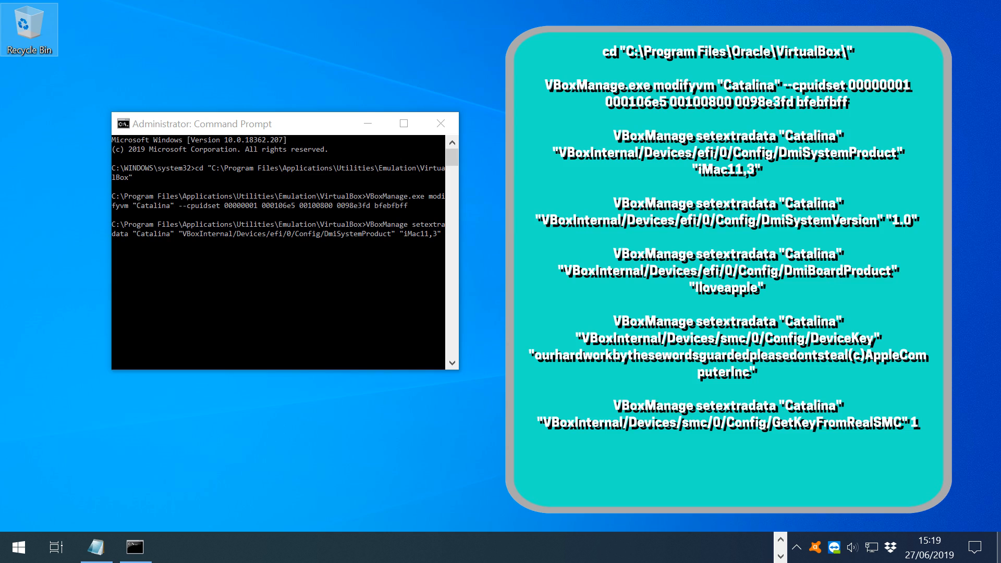
{"action": "key", "text": "Return"}
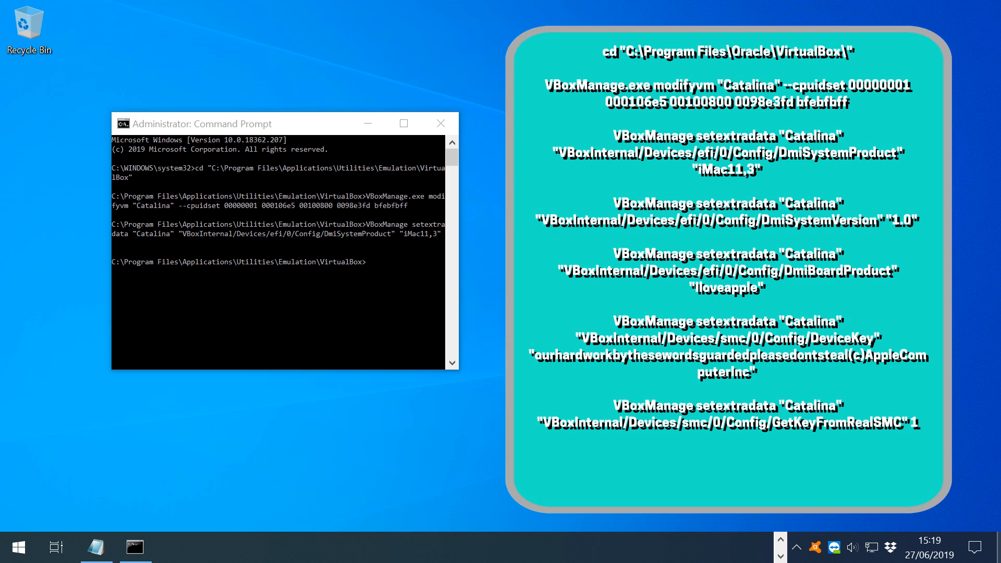
{"action": "type", "text": "VBoxManage setextradata \"Catalina\" \"VBoxInternal/Devices/efi/0/Config/DmiSystemVersion\" \"1.0\""}
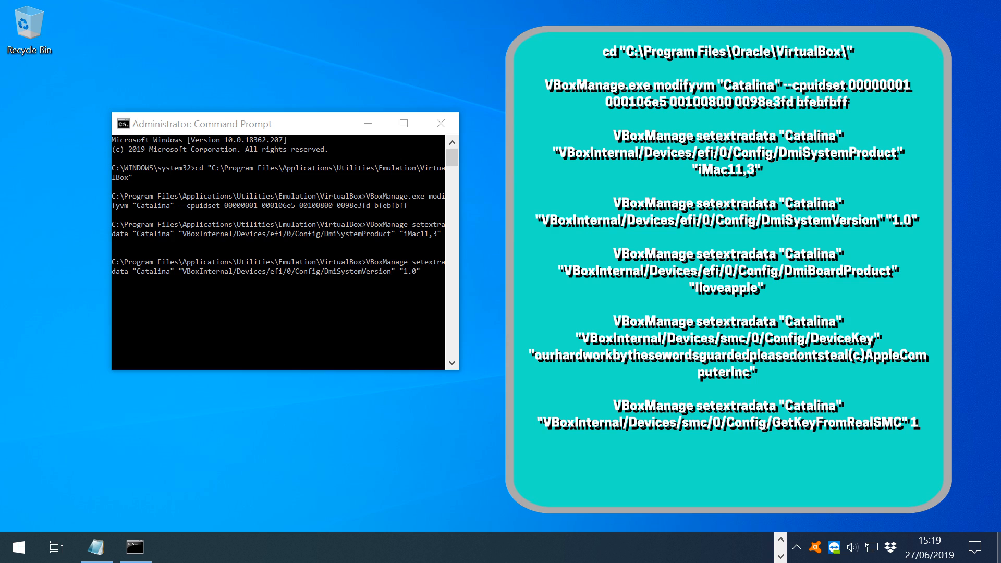
{"action": "key", "text": "Return"}
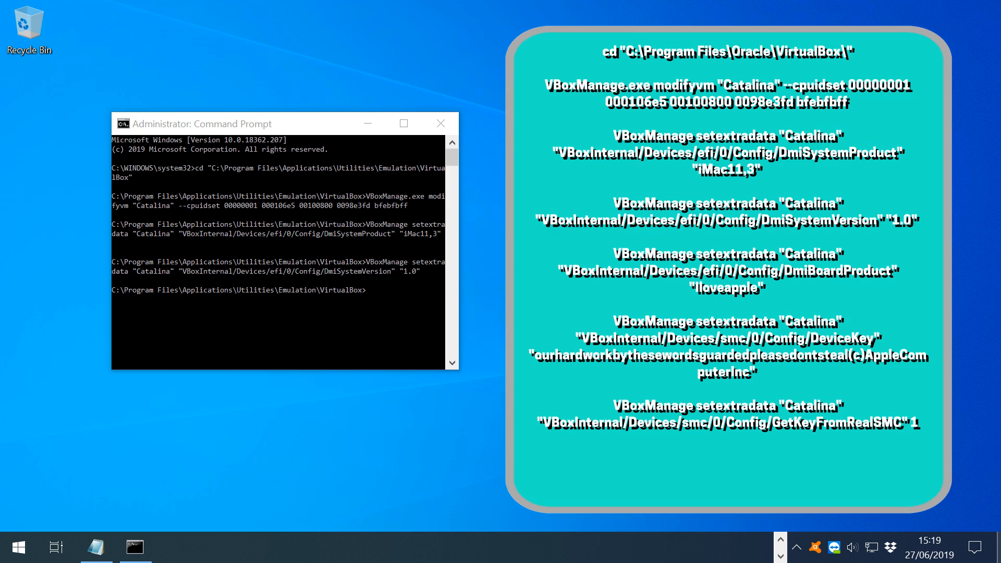
{"action": "type", "text": "VBoxManage setextradata \"Catalina\" \"VBoxInternal/Devices/efi/0/Config/DmiBoardProduct\" \"Iloveapple\""}
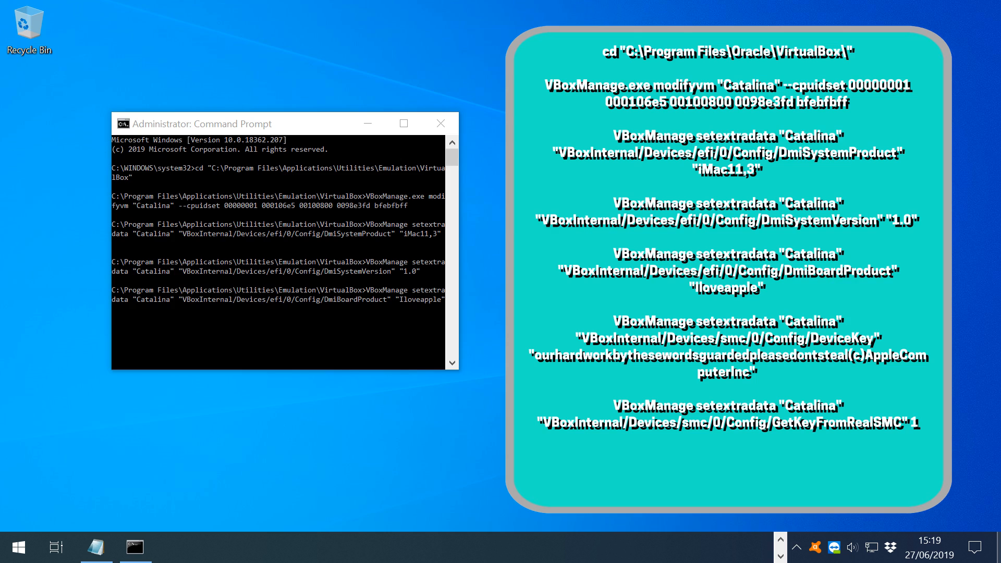
{"action": "key", "text": "Return"}
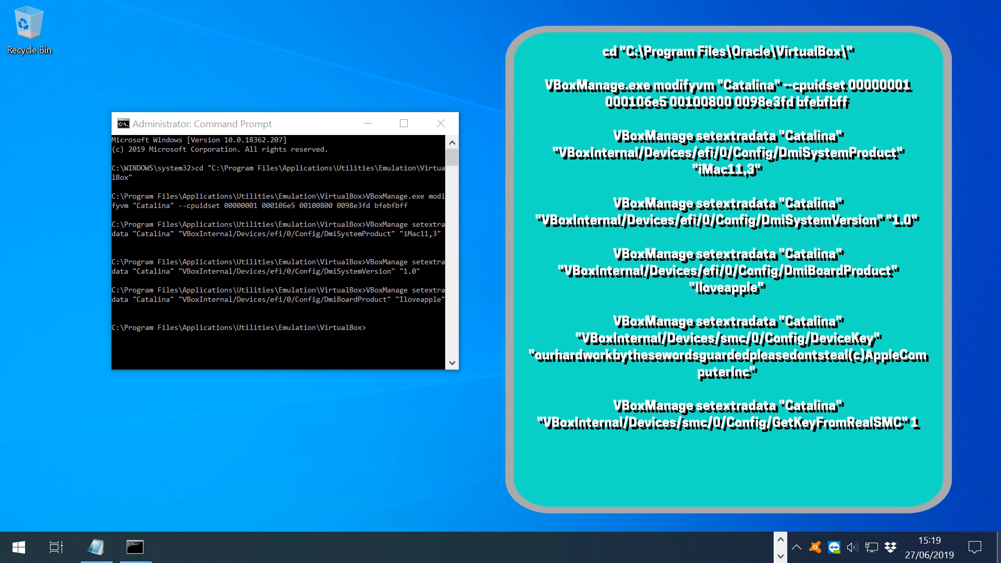
- Use VBoxManage setextradata on "Catalina" to enter the SMC DeviceKey, set GetKeyFromRealSMC to 1 and VBoxInternal2/EfiGraphicsResolution to "1920x1080"
{"action": "type", "text": "VBoxManage setextradata \"Catalina\" \"VBoxInternal/Devices/smc/0/Config/DeviceKey\" \"ourhardworkbythesewordsguardedpleasedontsteal(c)AppleComputerInc\""}
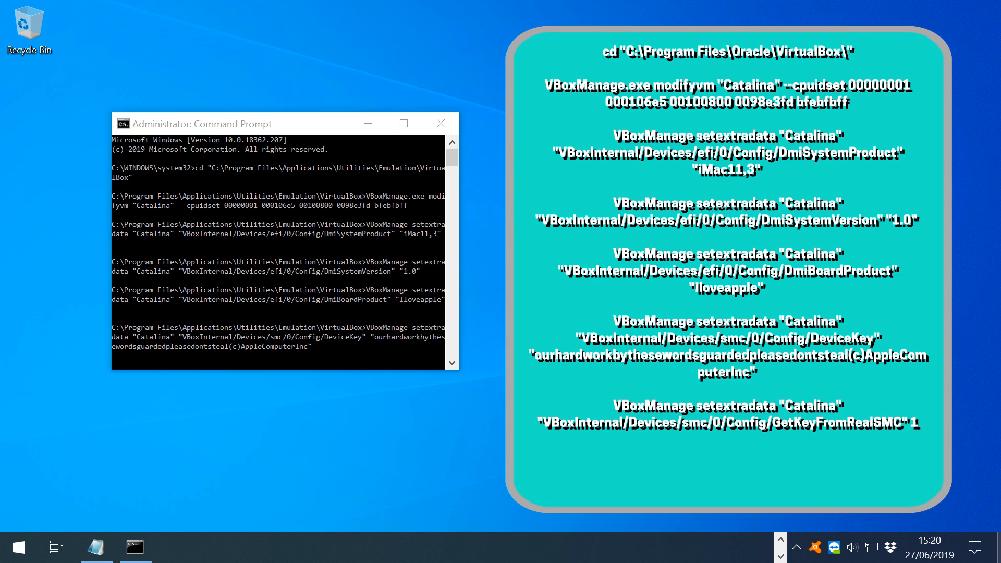
{"action": "key", "text": "Return"}
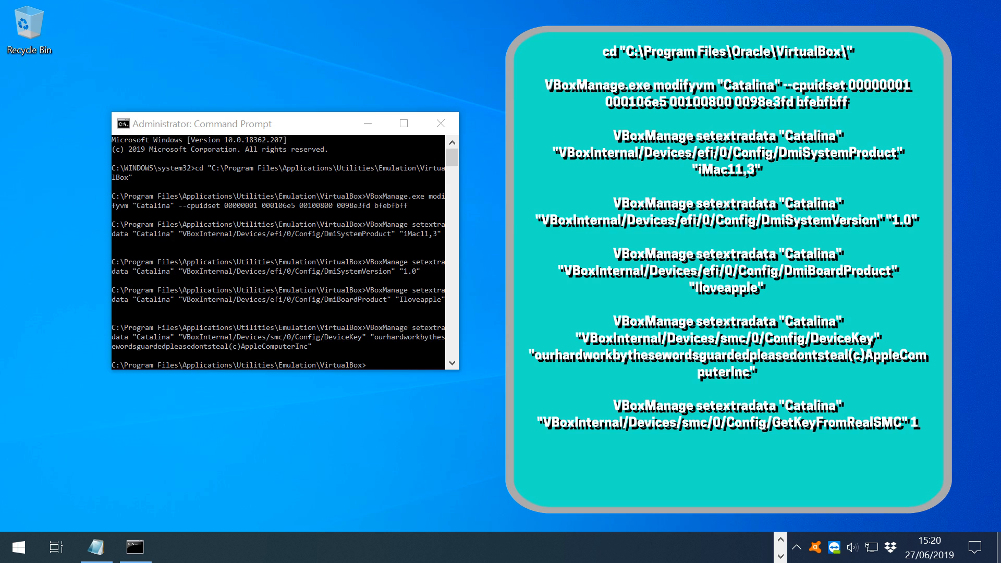
{"action": "type", "text": "VBoxManage setextradata \"Catalina\" \"VBoxInternal/Devices/smc/0/Config/GetKeyFromRealSMC\" 1"}
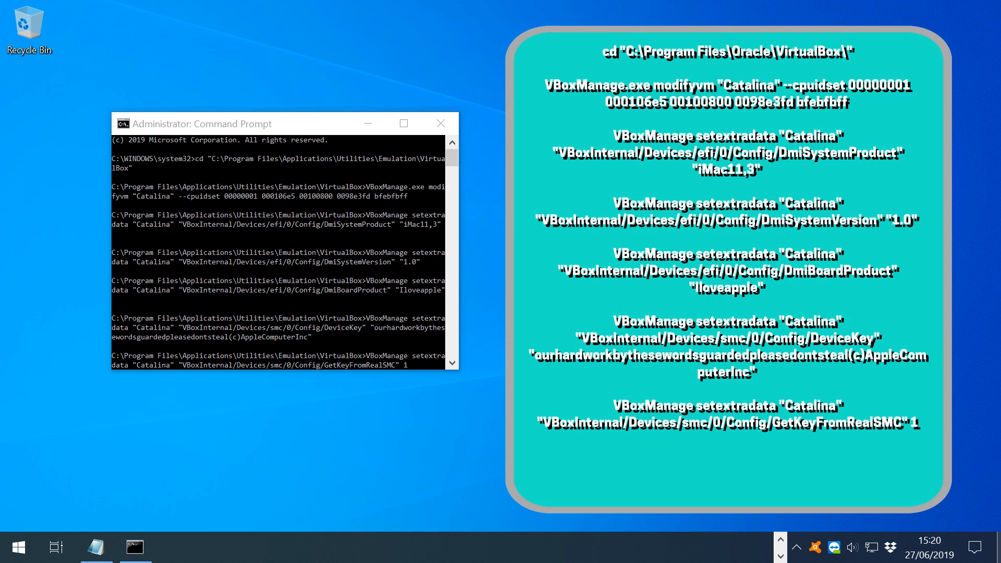
{"action": "key", "text": "Return"}
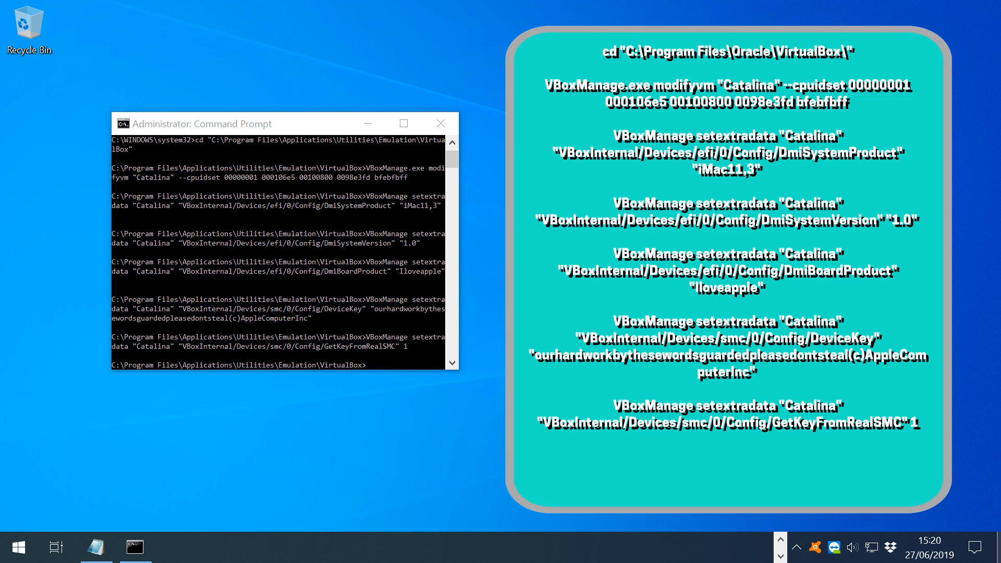
{"action": "type", "text": "VBoxManage setextradata \"Catalina\" \"VBoxInternal2/EfiGraphicsResolution\" \"1920x1080\""}
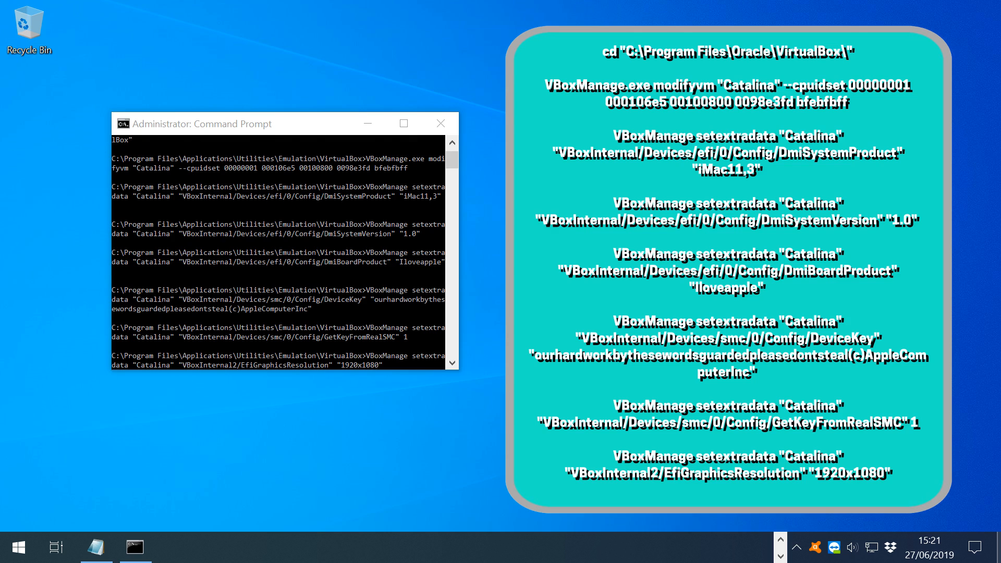
{"action": "key", "text": "Return"}
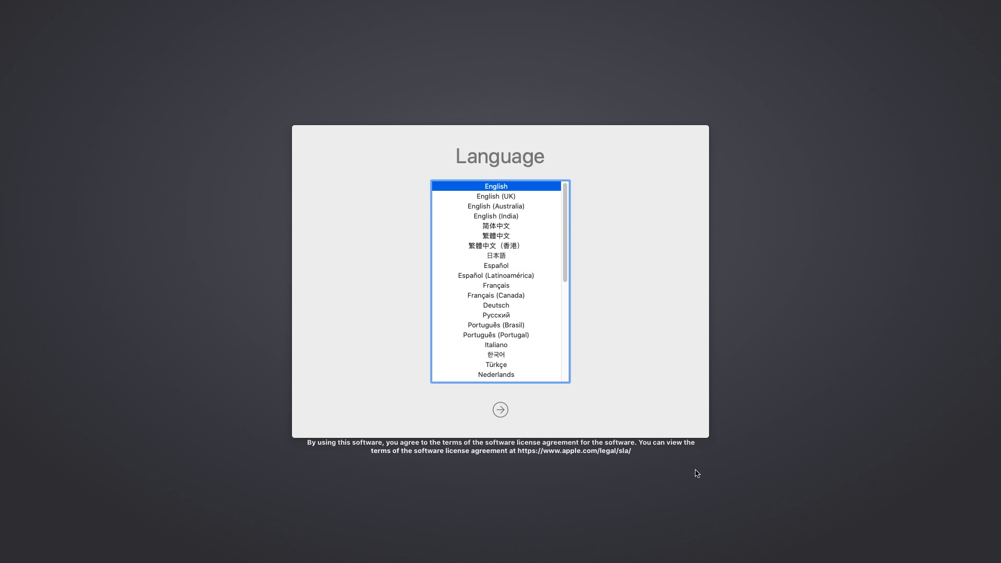
- Choose English (UK) as the installer language and erase VBOX HARDDISK Media under the name MacintoshHD in Disk Utility
{"action": "key", "text": "Down"}
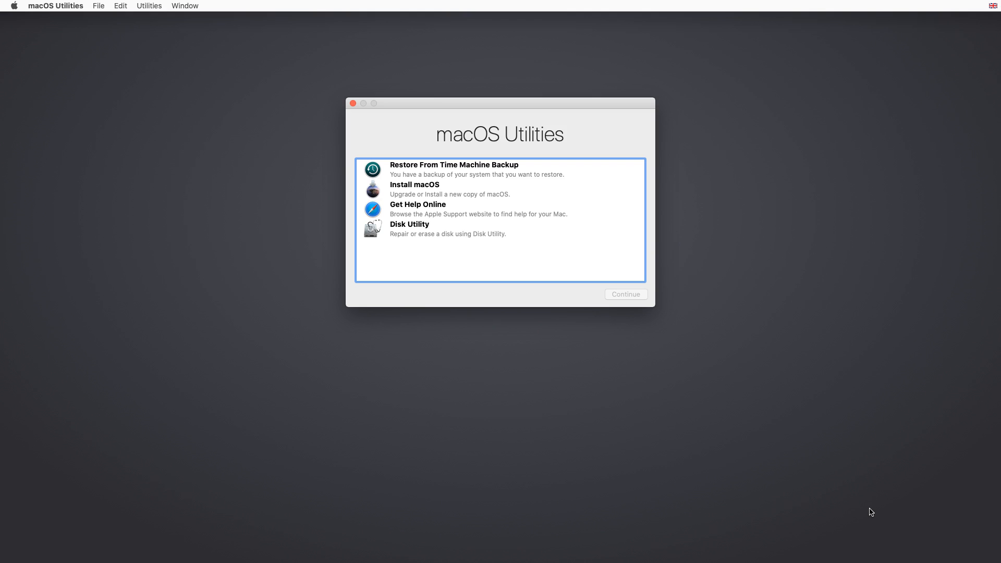
{"action": "left_click", "coordinate": [447, 231]}
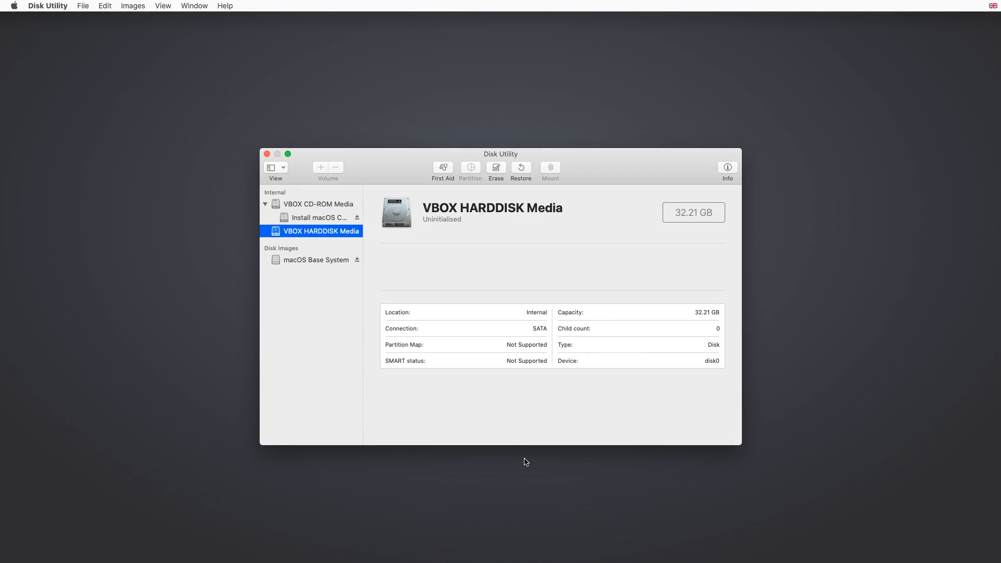
{"action": "left_click", "coordinate": [493, 167]}
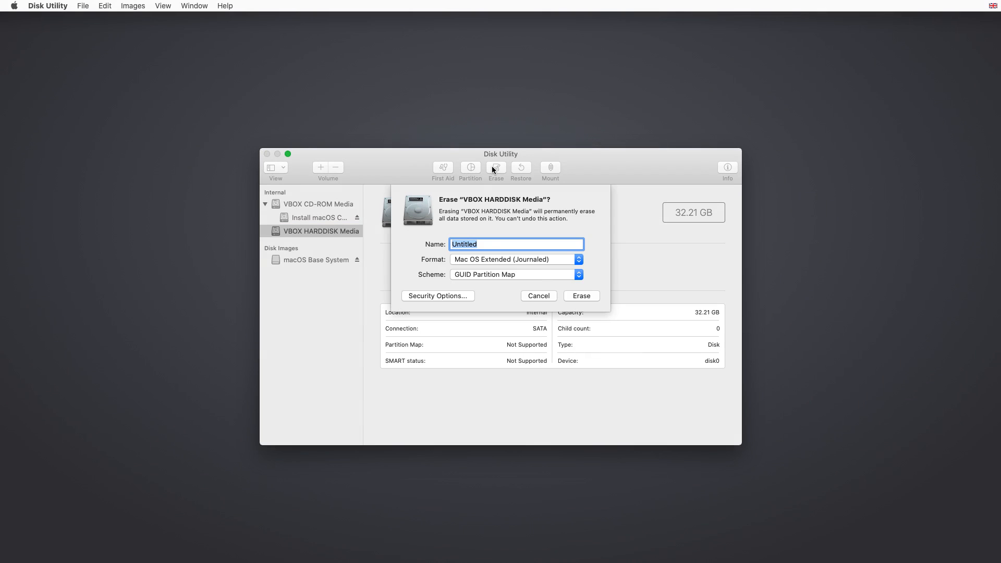
{"action": "type", "text": "MacintoshHD"}
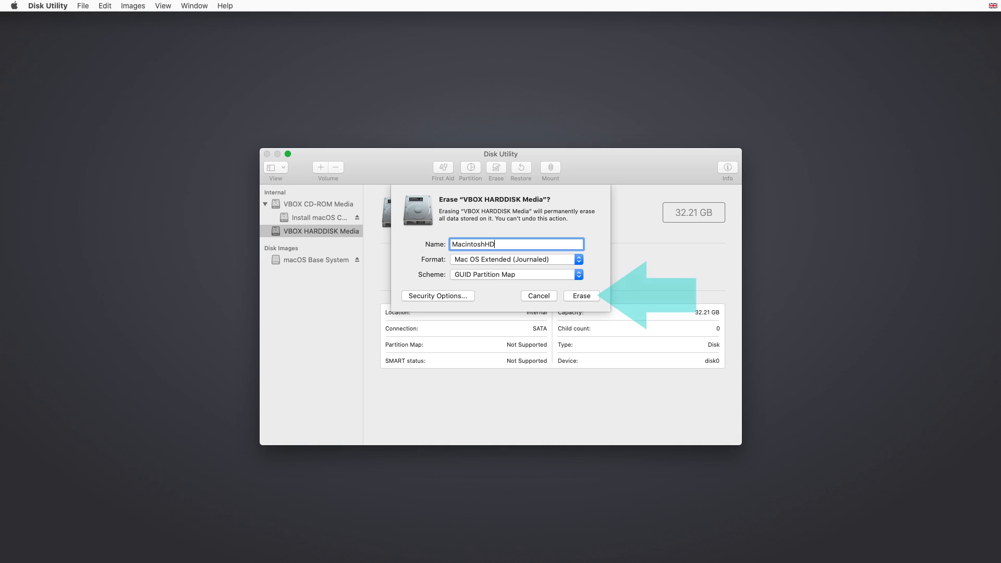
{"action": "left_click", "coordinate": [582, 296]}
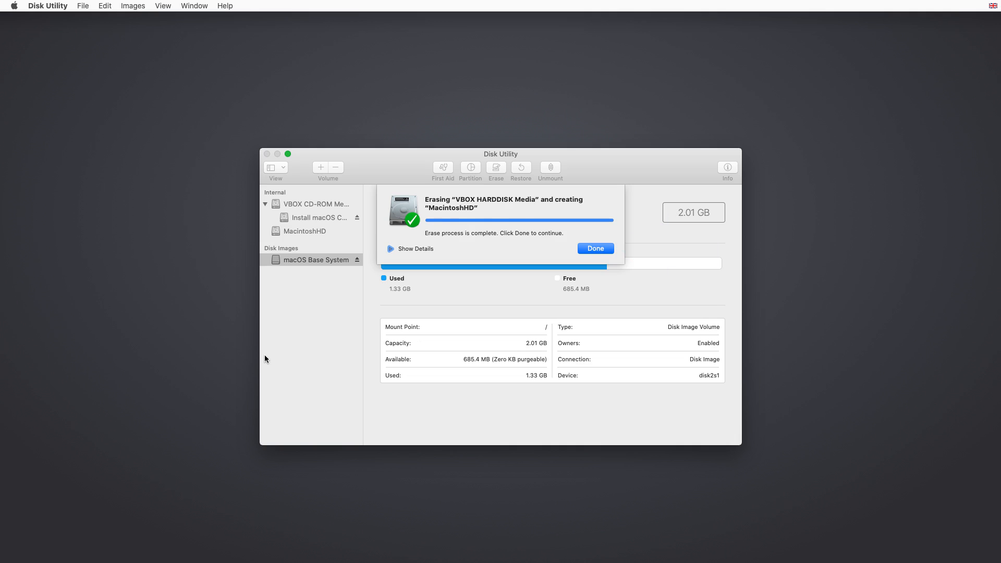
{"action": "left_click", "coordinate": [596, 249]}
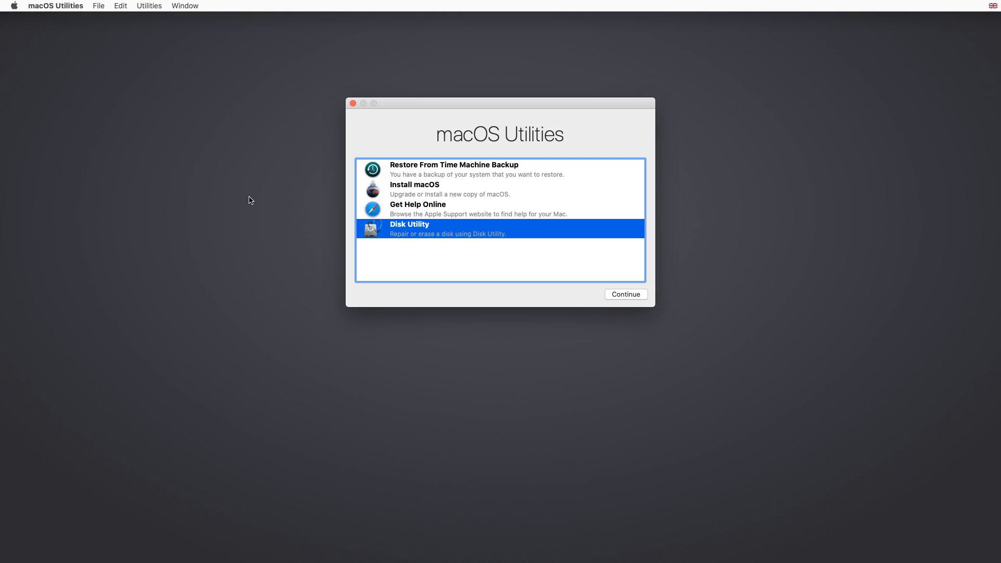
- Start the macOS Catalina Beta installation on the MacintoshHD disk, agreeing to the software licence
{"action": "left_click", "coordinate": [512, 190]}
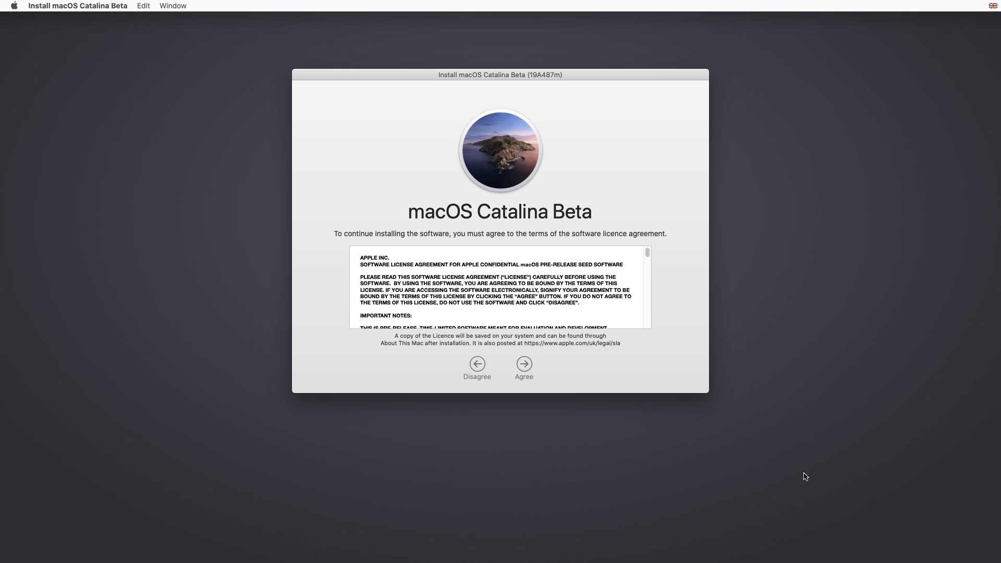
{"action": "left_click", "coordinate": [523, 373]}
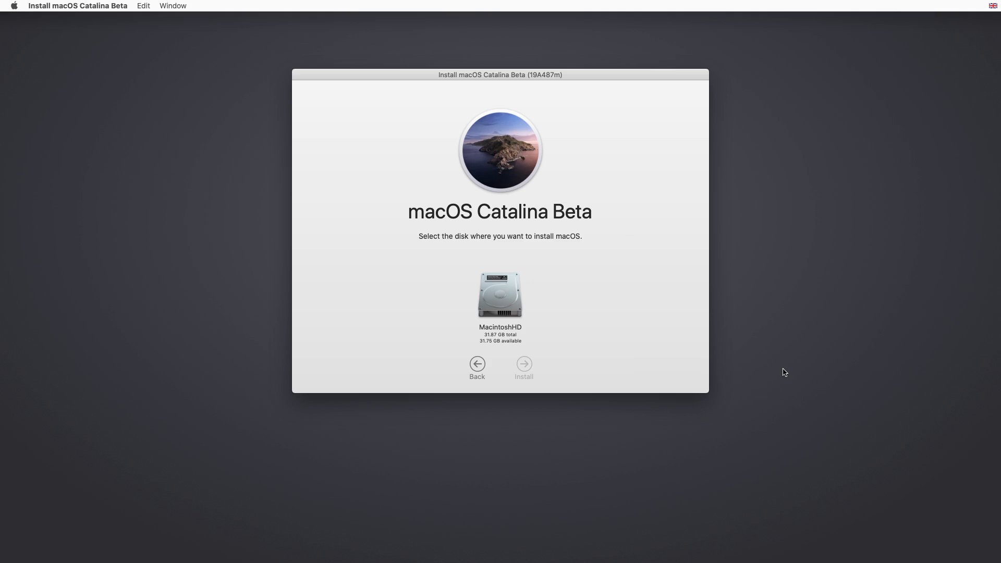
{"action": "left_click", "coordinate": [504, 323]}
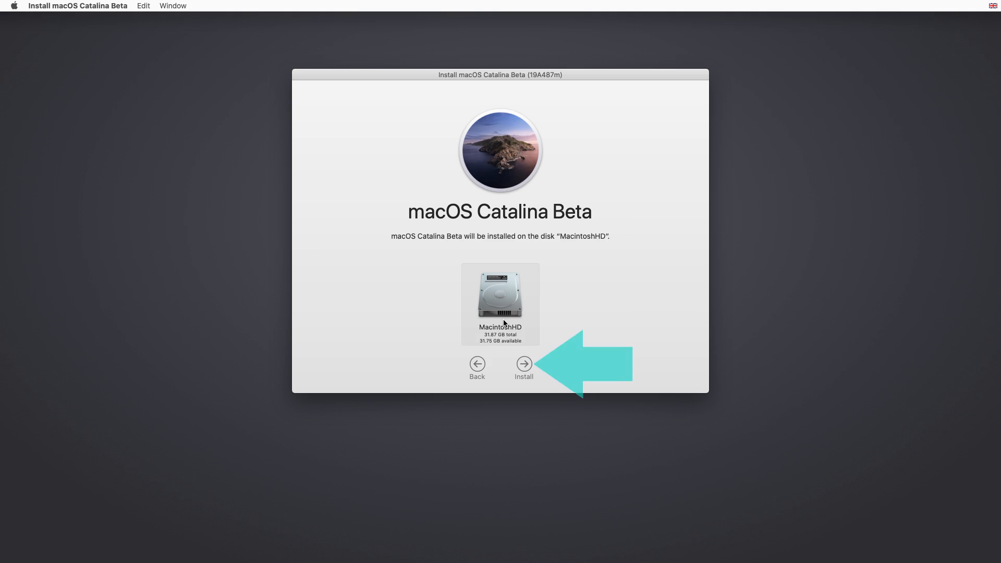
{"action": "left_click", "coordinate": [530, 371]}
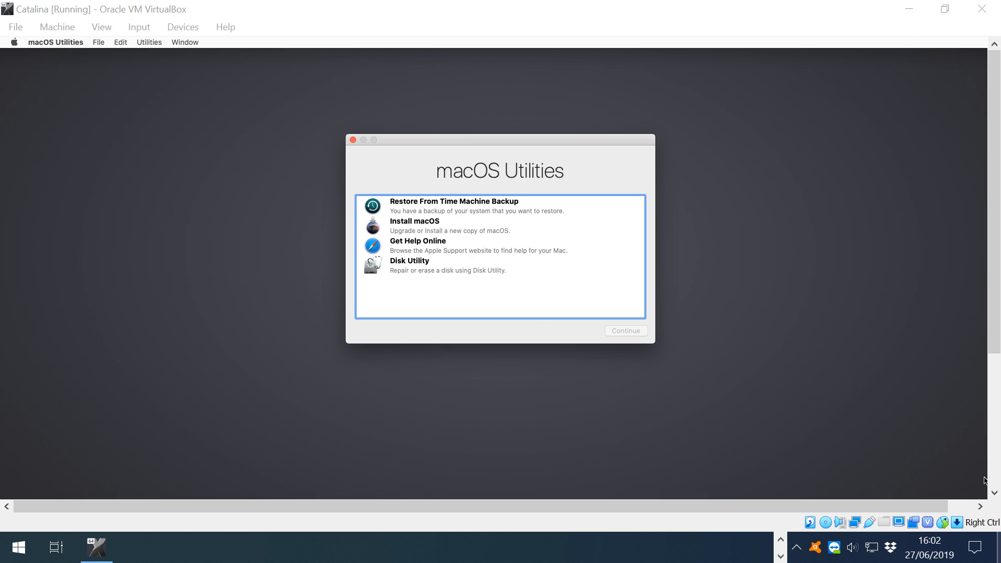
- Power off the Catalina virtual machine and remove Catalina.iso from its optical drive in the storage settings
{"action": "left_click", "coordinate": [982, 8]}
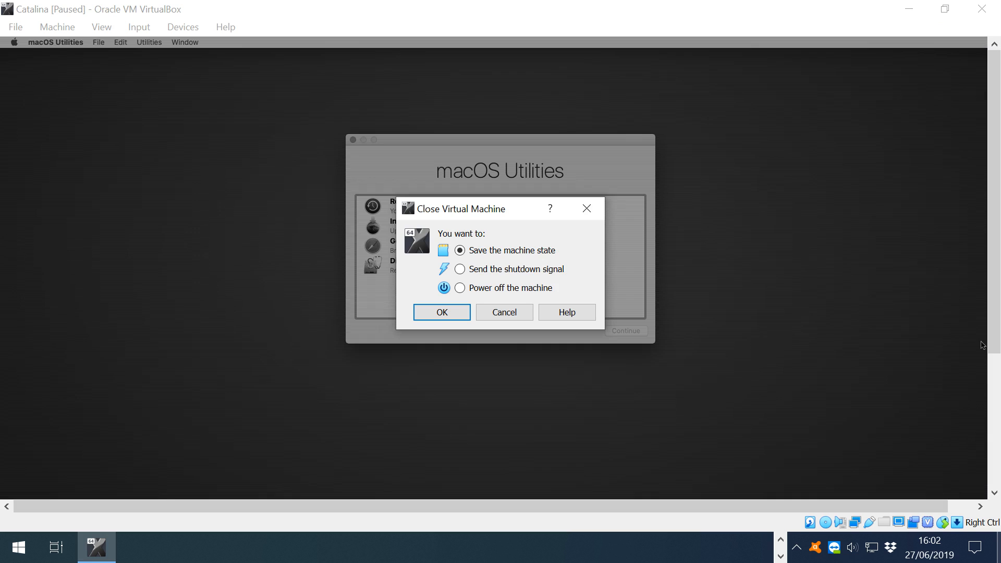
{"action": "left_click", "coordinate": [460, 288]}
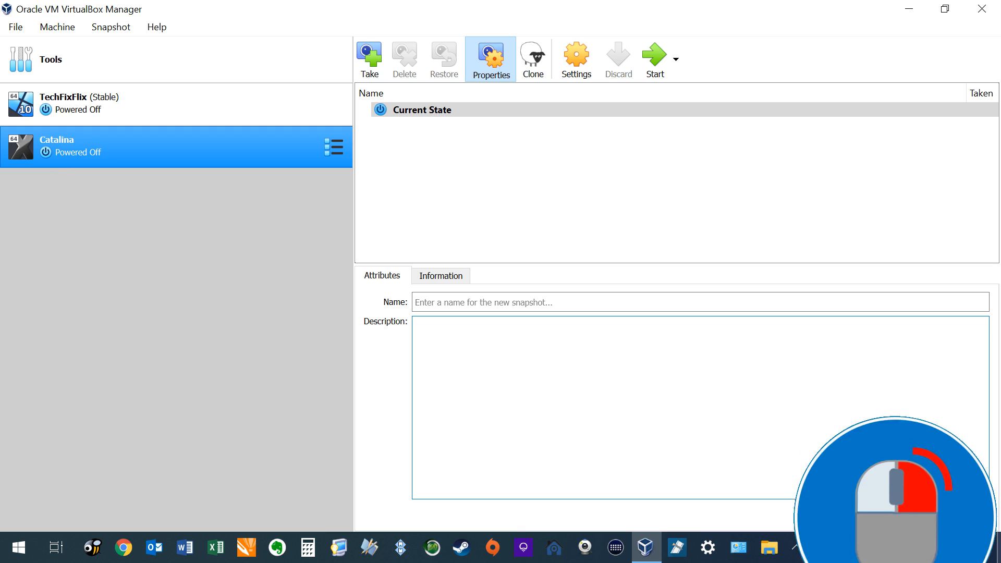
{"action": "right_click", "coordinate": [161, 146]}
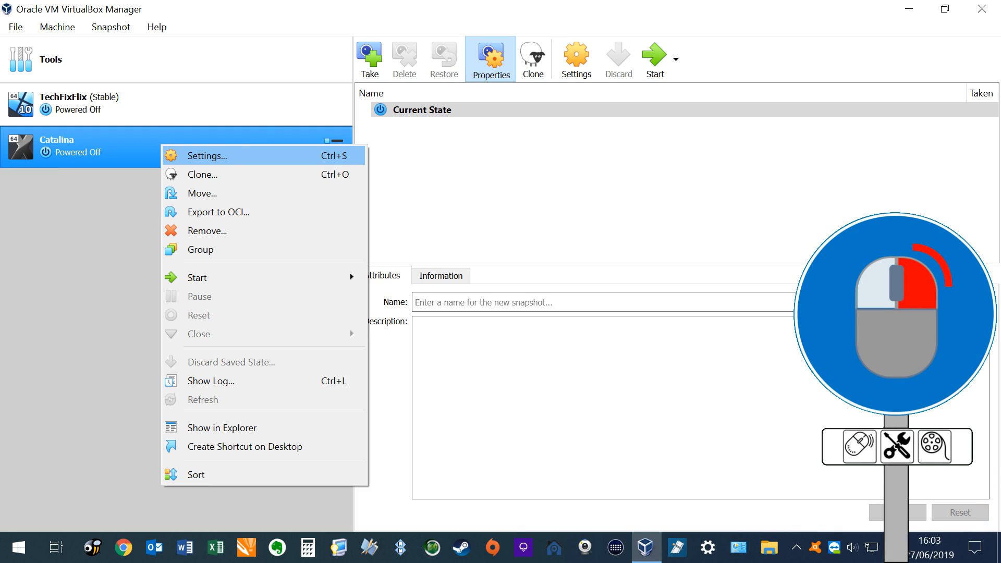
{"action": "left_click", "coordinate": [207, 156]}
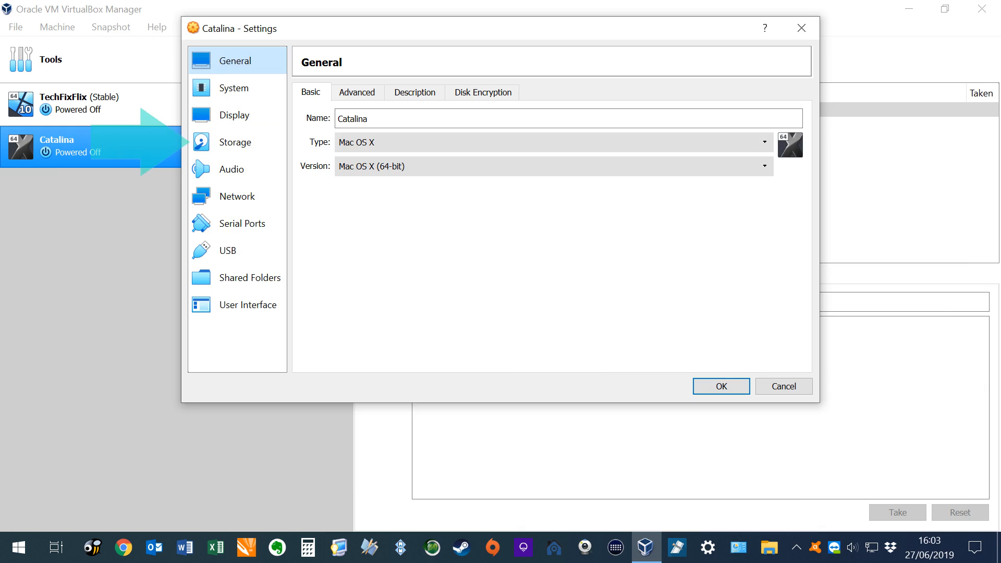
{"action": "left_click", "coordinate": [235, 142]}
{"action": "left_click", "coordinate": [354, 150]}
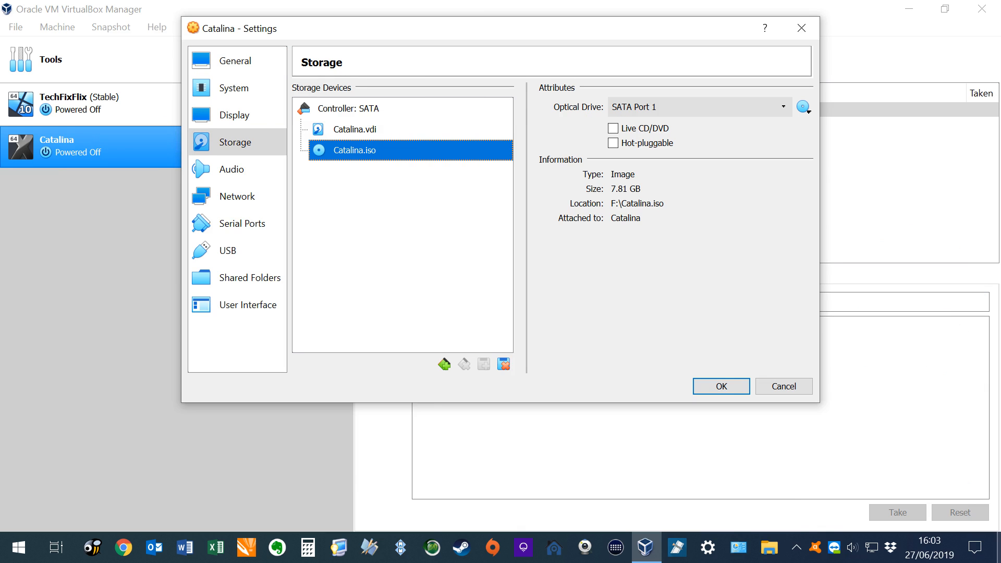
{"action": "left_click", "coordinate": [803, 107]}
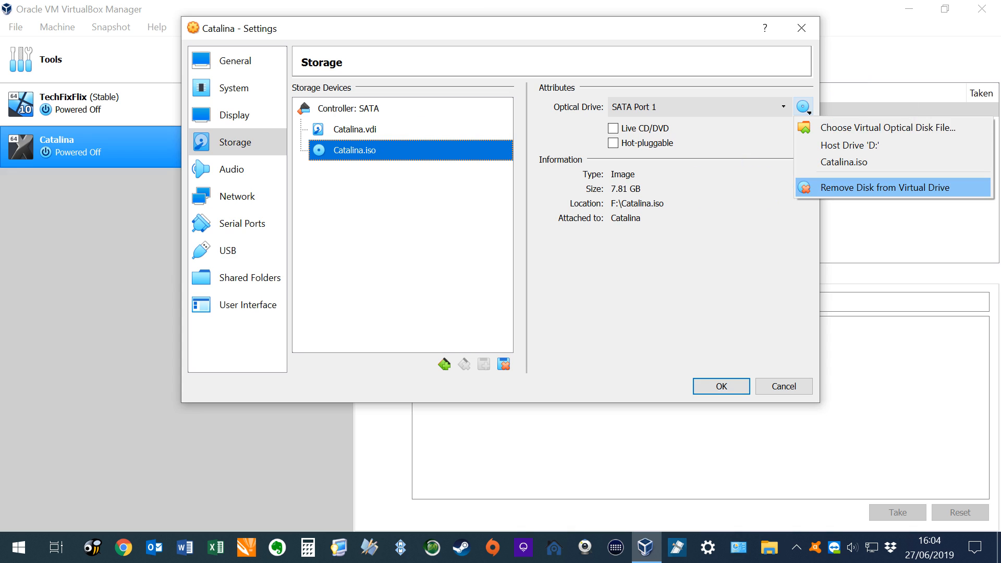
{"action": "left_click", "coordinate": [885, 188]}
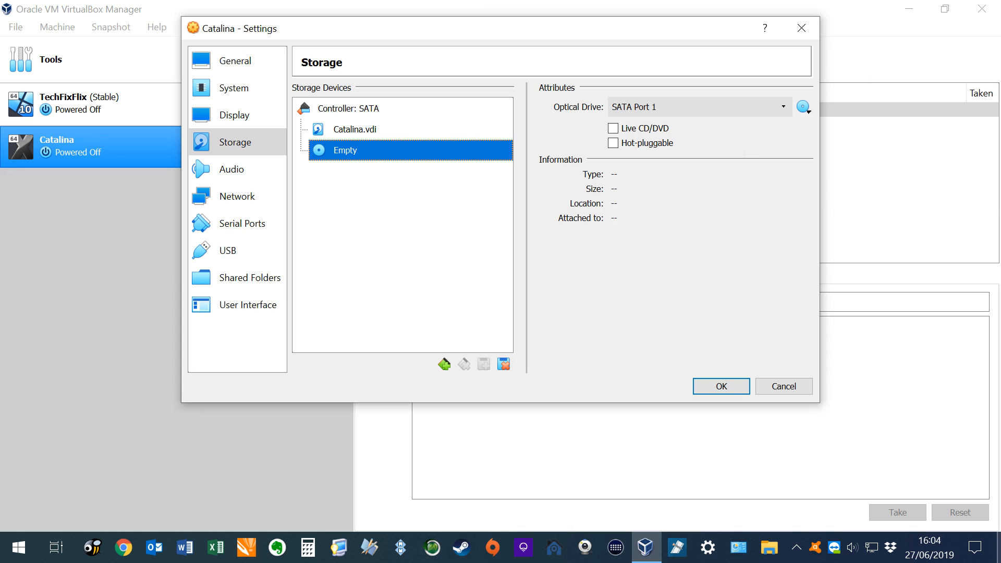
{"action": "key", "text": "Return"}
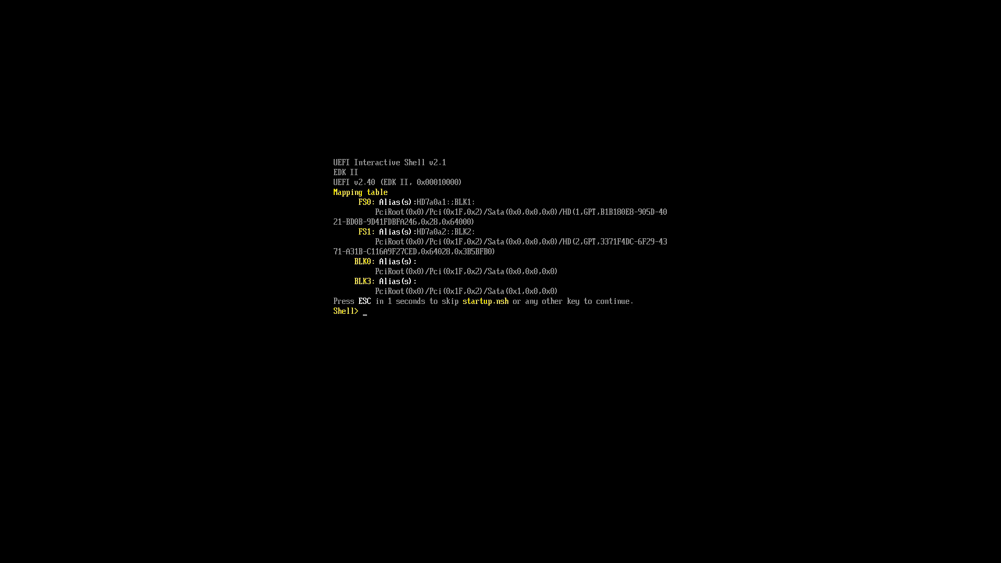
- Exit the UEFI shell and open Boot From File in the Boot Maintenance Manager
{"action": "type", "text": "exit"}
{"action": "key", "text": "Return"}
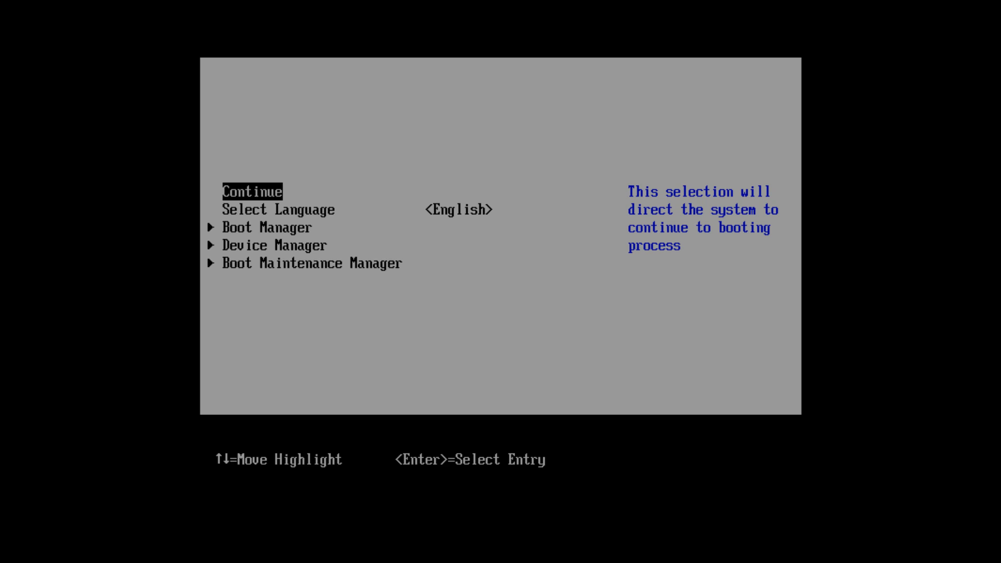
{"action": "key", "text": "Up"}
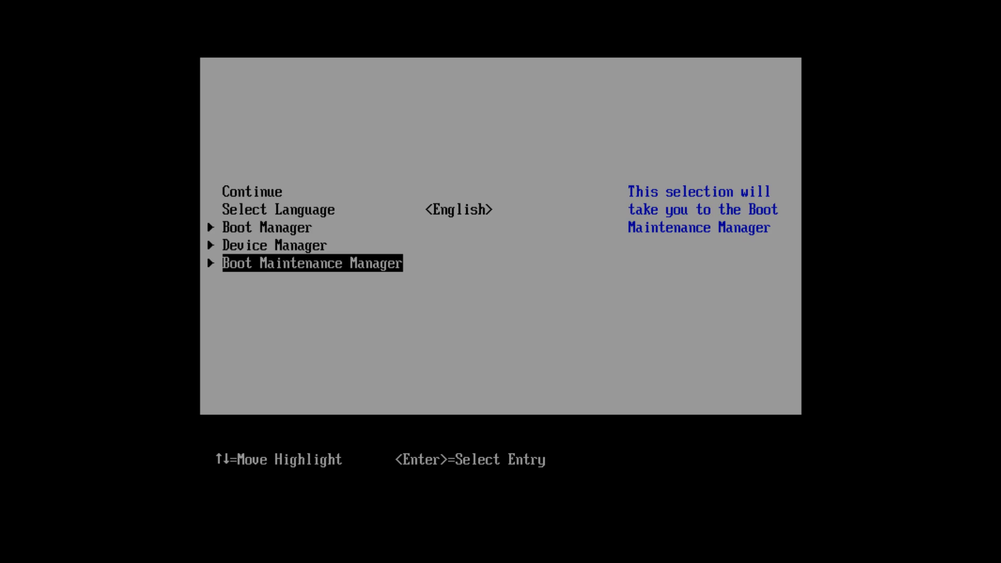
{"action": "key", "text": "Return"}
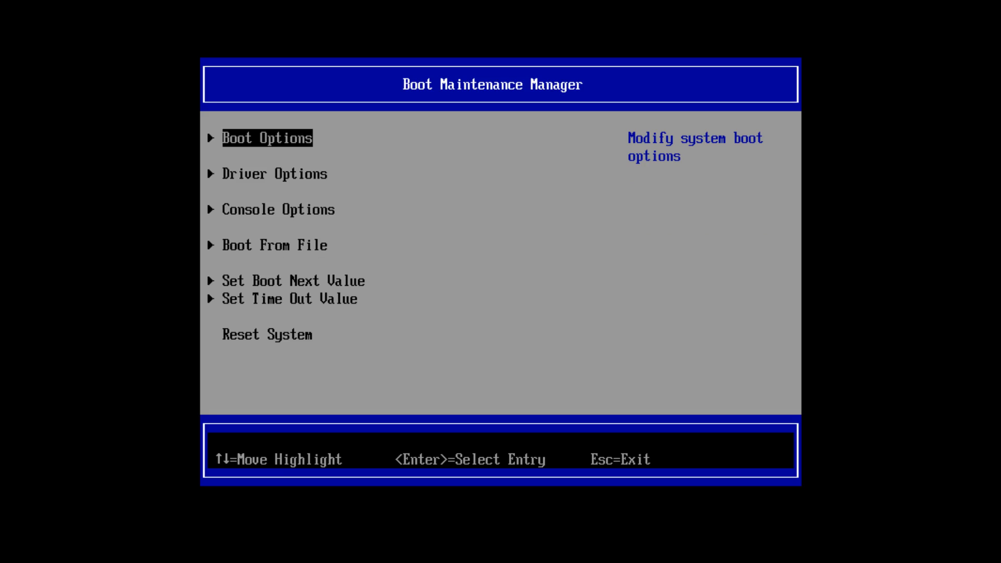
{"action": "key", "text": "Down"}
{"action": "key", "text": "Down"}
{"action": "key", "text": "Down"}
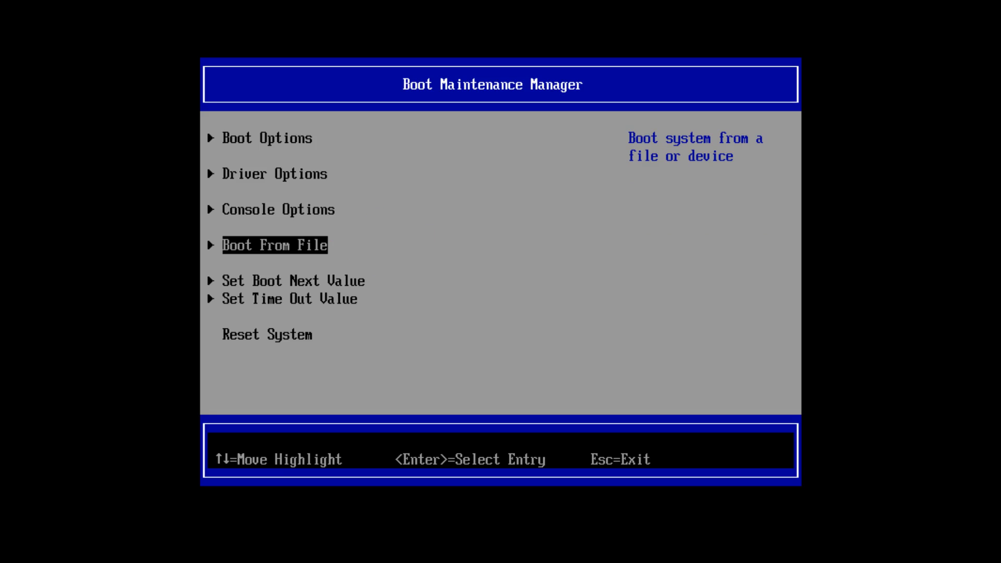
{"action": "key", "text": "Return"}
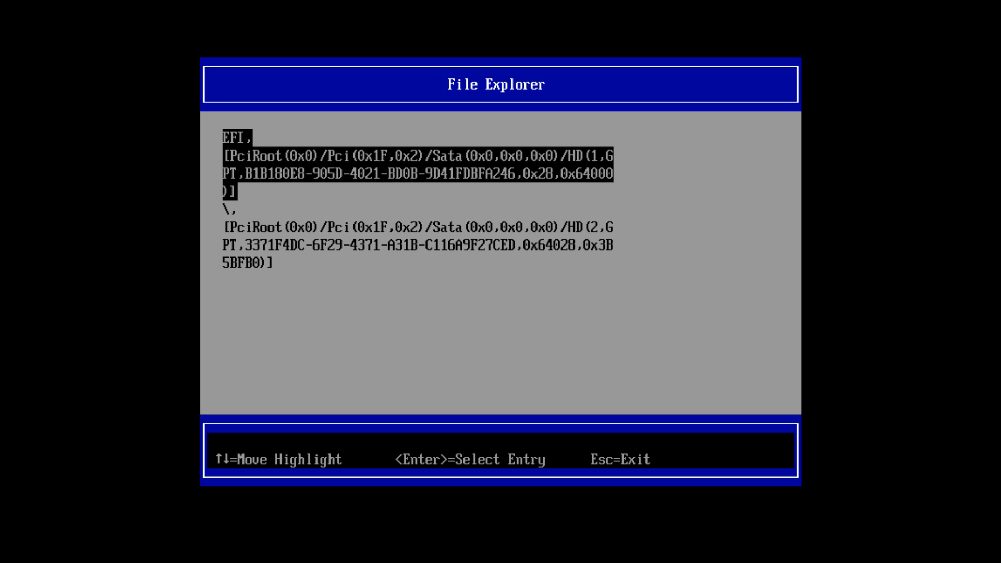
- Boot from boot.efi under macOS Install Data, Locked Files, Boot Files on the HD(2) partition
{"action": "key", "text": "Down"}
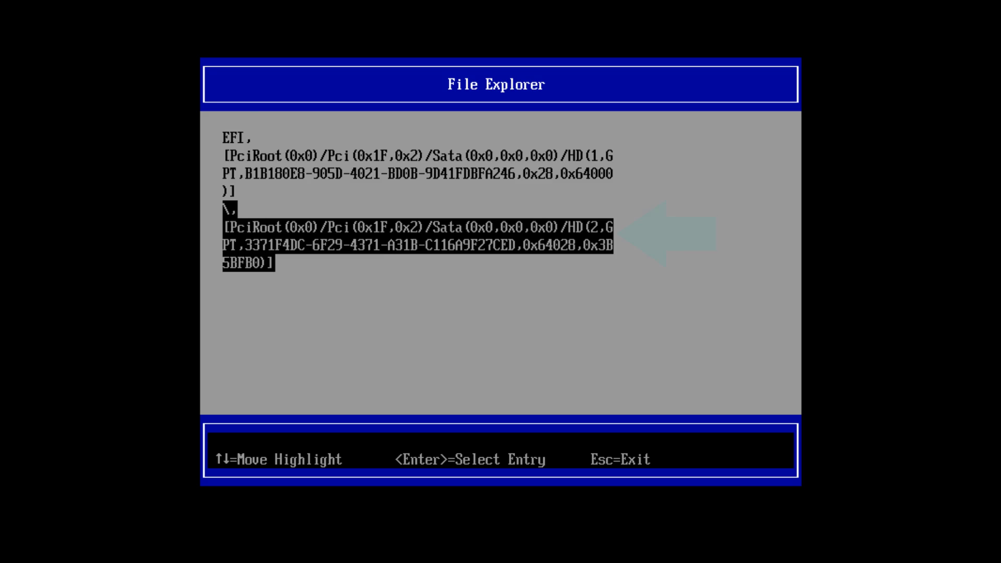
{"action": "key", "text": "Return"}
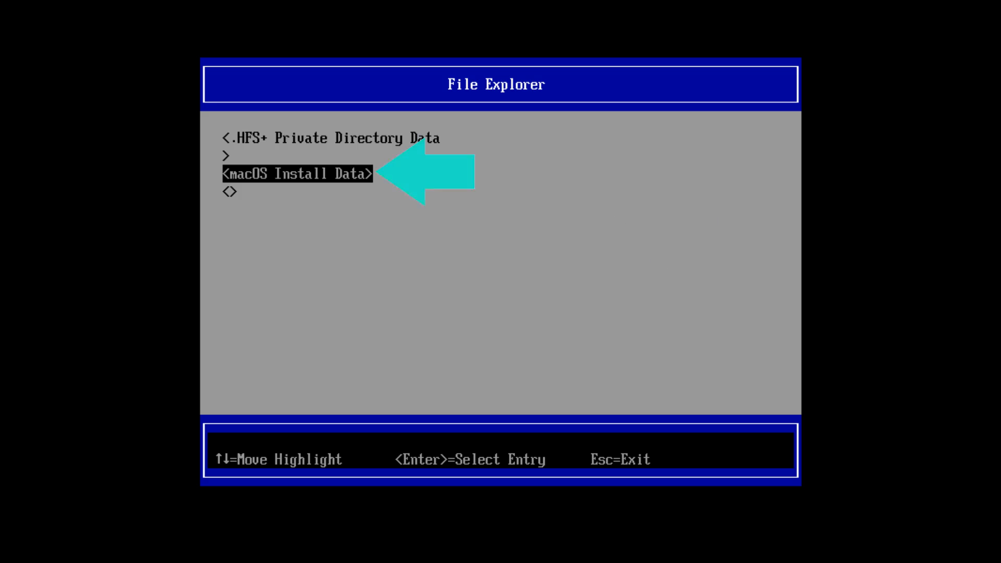
{"action": "key", "text": "Return"}
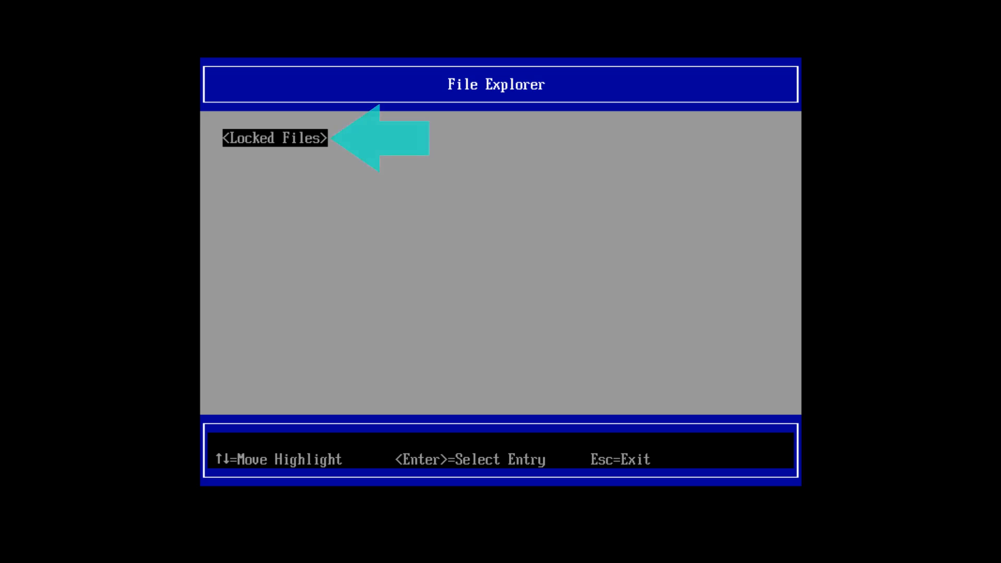
{"action": "key", "text": "Return"}
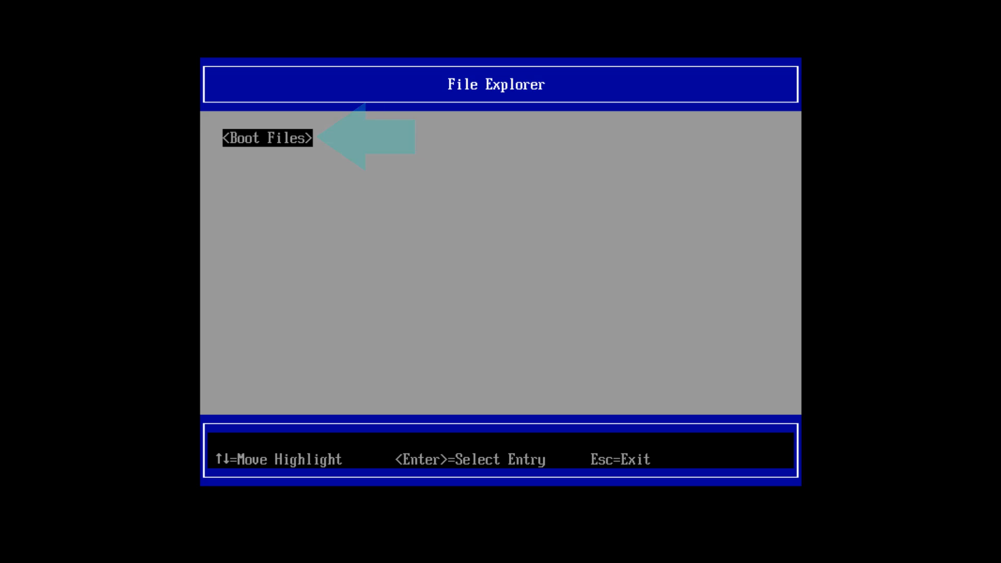
{"action": "key", "text": "Return"}
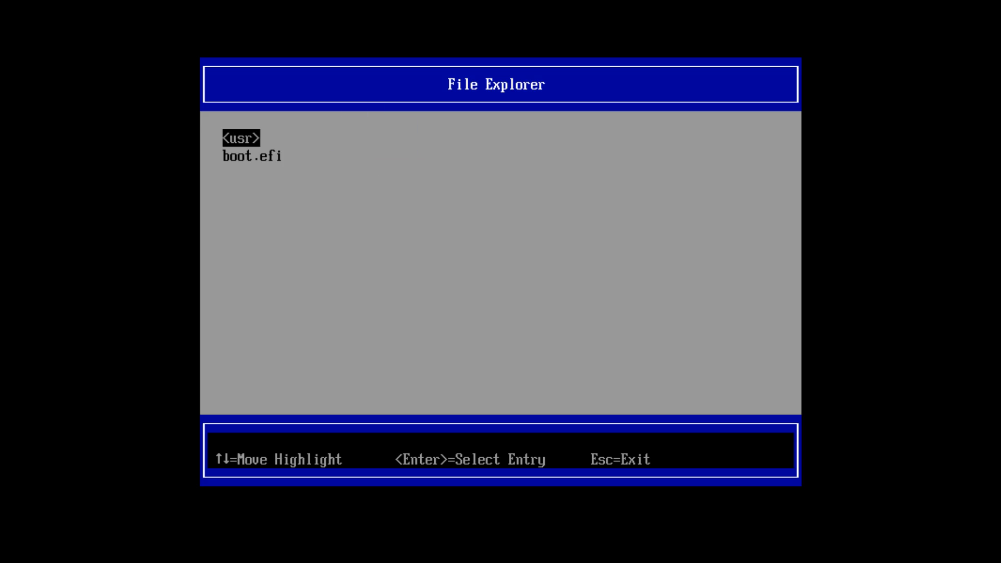
{"action": "key", "text": "Down"}
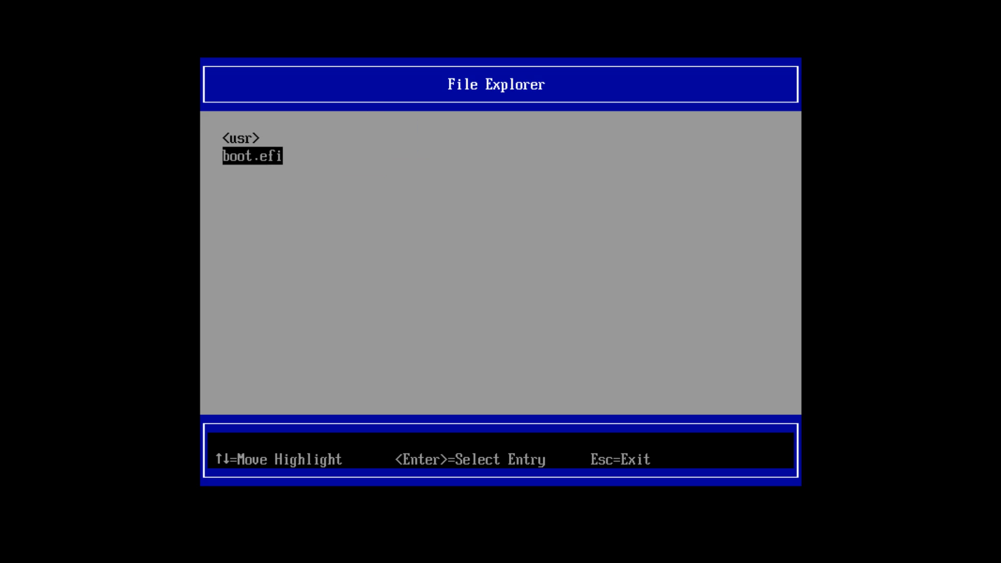
{"action": "key", "text": "Return"}
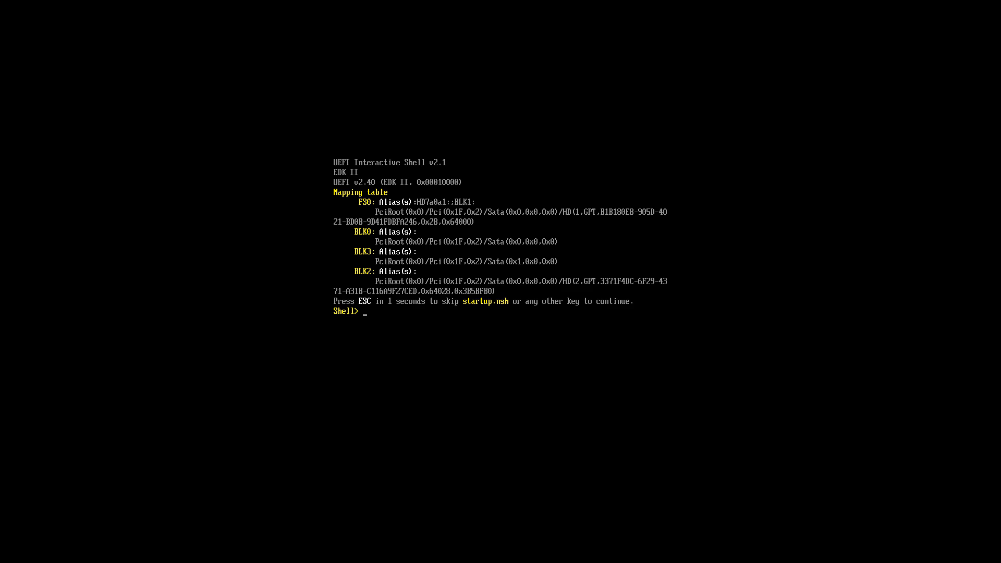
- Leave full-screen mode and power off the Catalina virtual machine from the UEFI shell
{"action": "key", "text": "ctrl+f"}
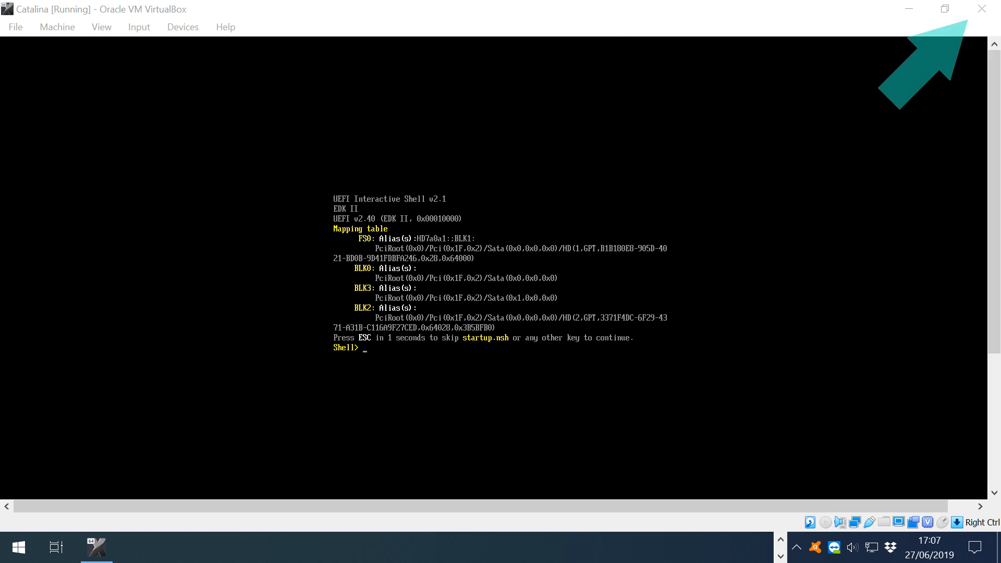
{"action": "left_click", "coordinate": [982, 9]}
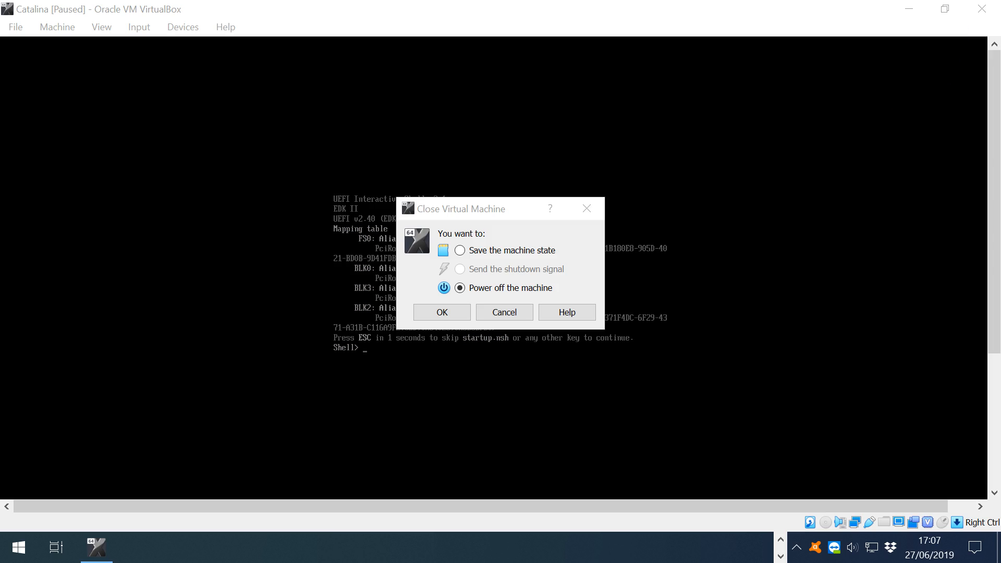
{"action": "left_click", "coordinate": [442, 313]}
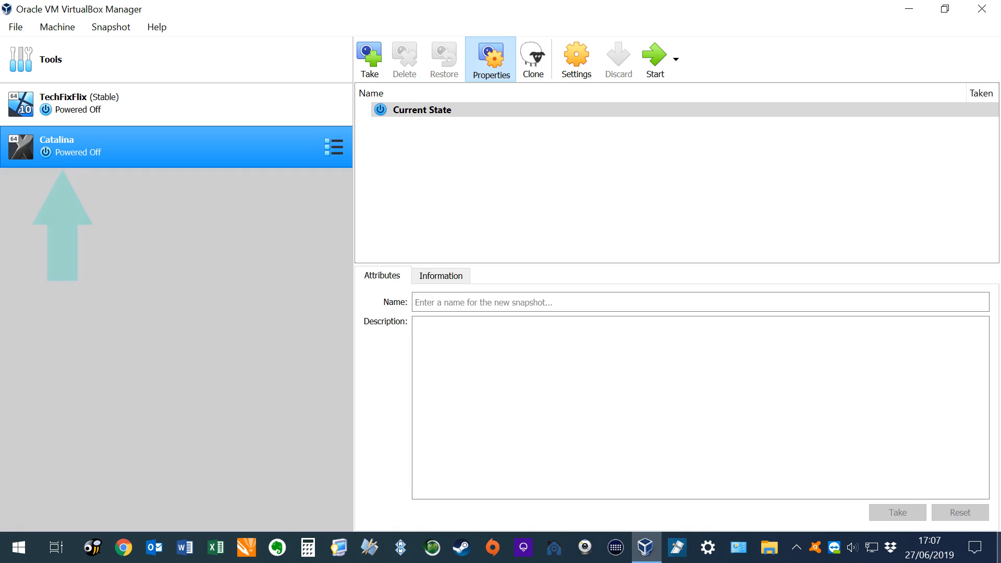
- Attach "TheTechBlogger - APFS" from Local Disk (F:) to Catalina's empty optical drive and save the settings
{"action": "right_click", "coordinate": [196, 139]}
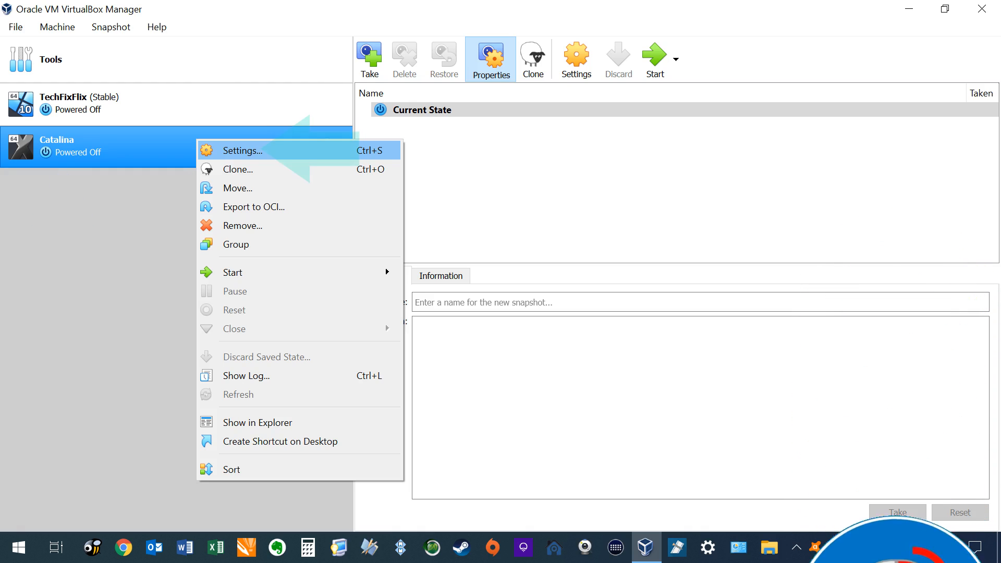
{"action": "left_click", "coordinate": [243, 151]}
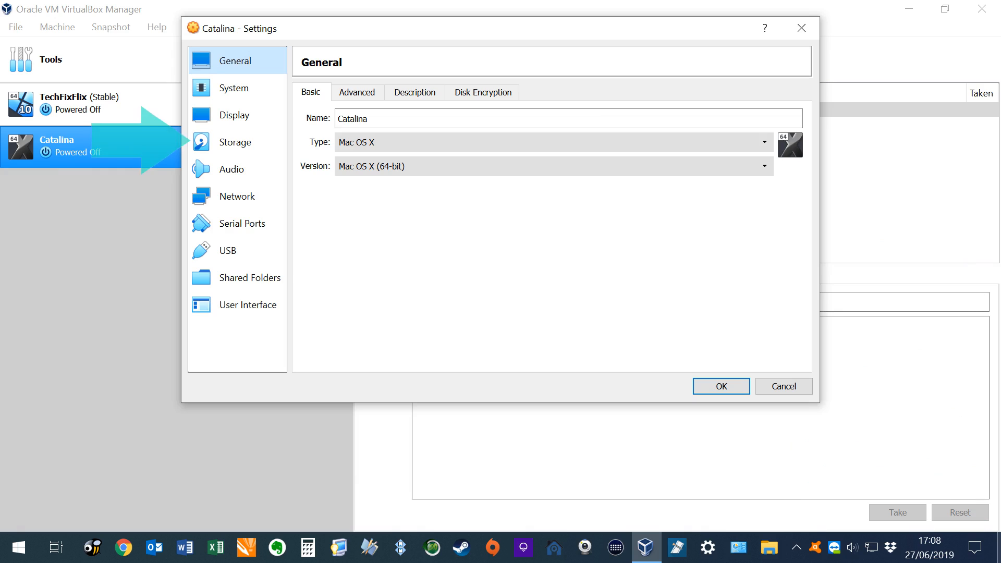
{"action": "left_click", "coordinate": [236, 143]}
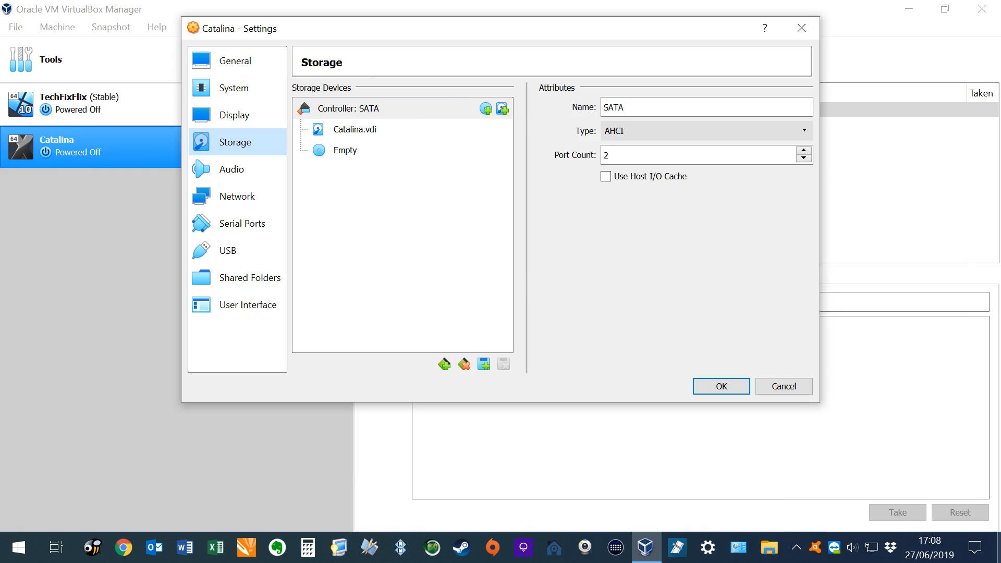
{"action": "left_click", "coordinate": [345, 150]}
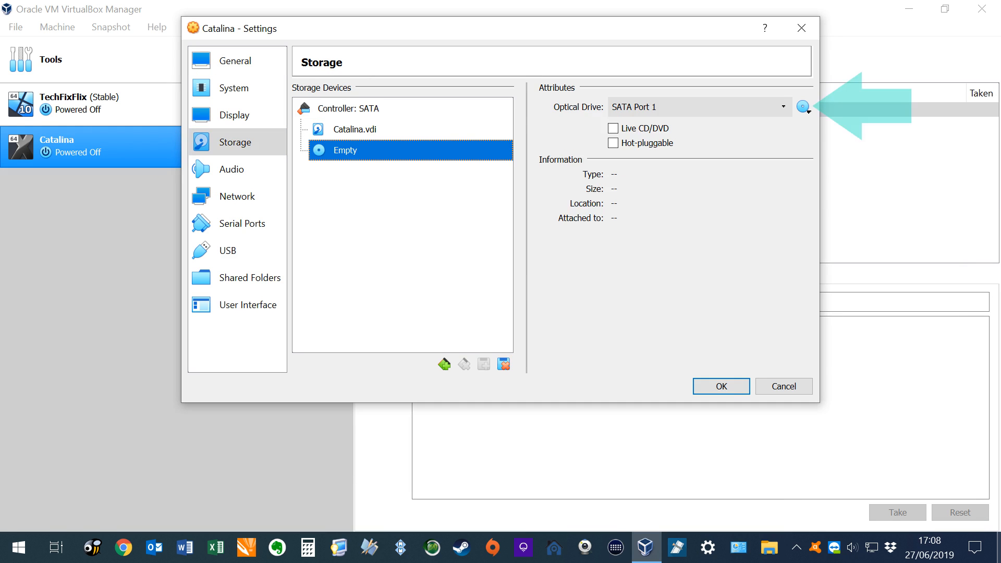
{"action": "left_click", "coordinate": [804, 107]}
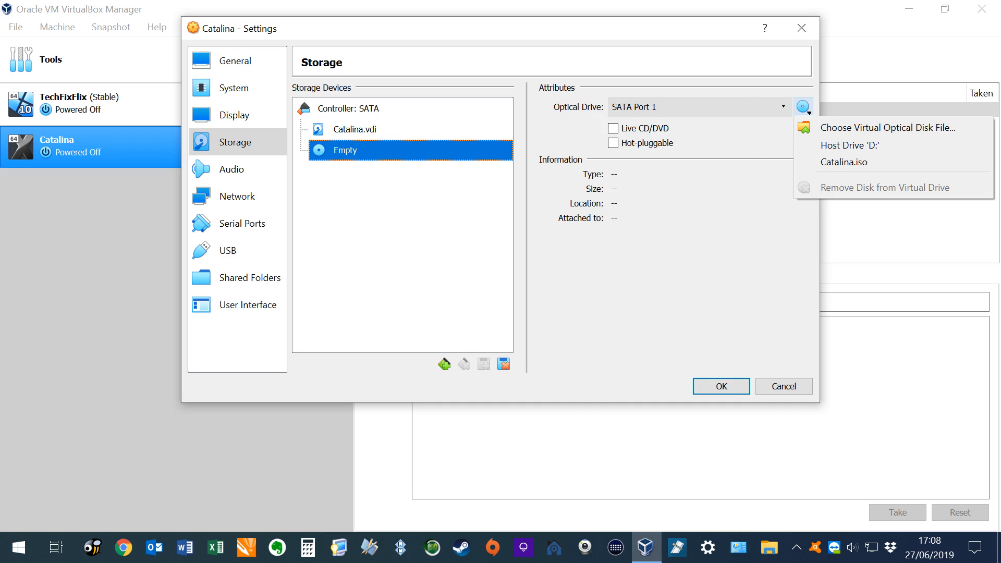
{"action": "left_click", "coordinate": [886, 128]}
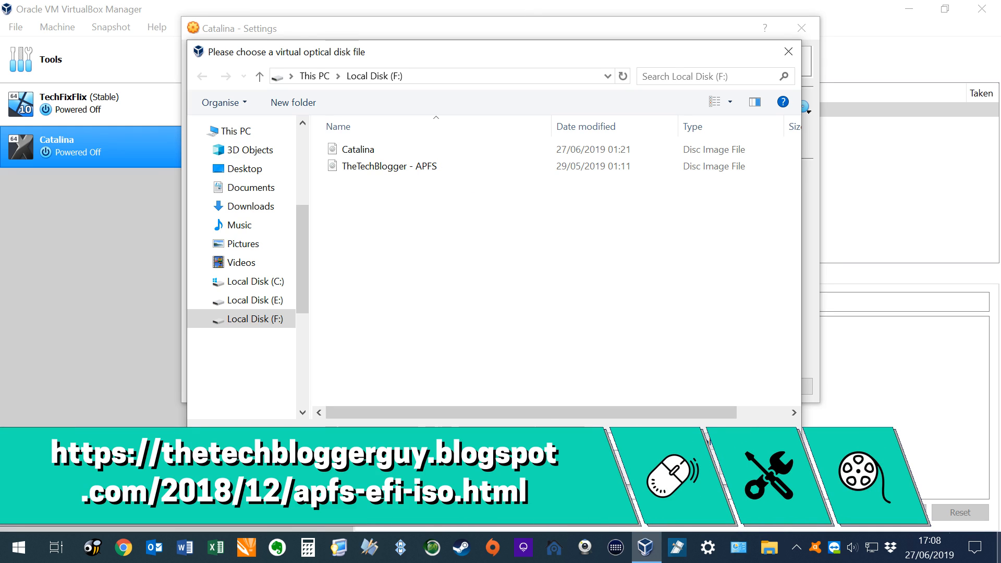
{"action": "left_click", "coordinate": [389, 166]}
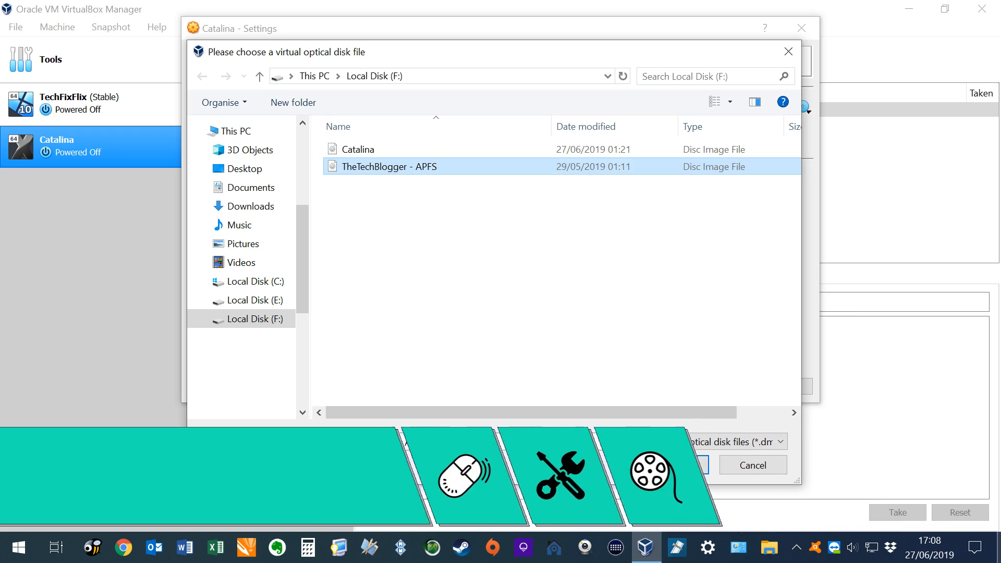
{"action": "left_click", "coordinate": [675, 465]}
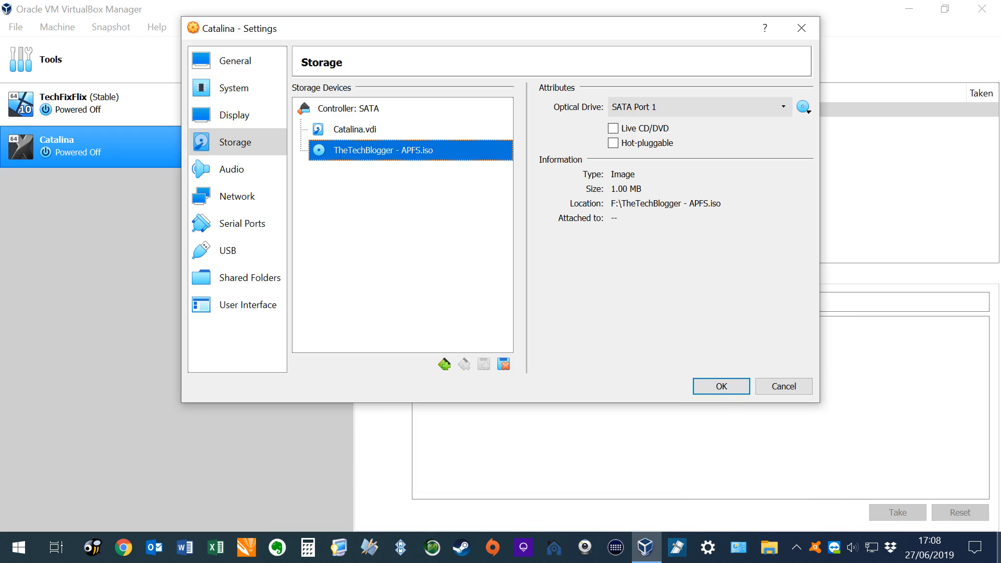
{"action": "left_click", "coordinate": [721, 386]}
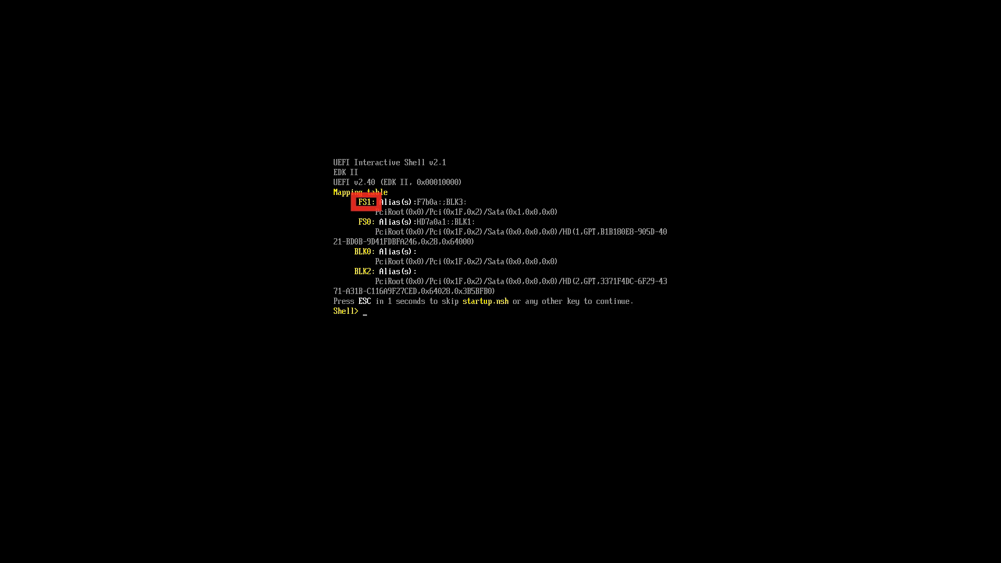
- Switch the UEFI shell to fs0: and copy the EFI folder there with "copy -r fs1:\EFI"
{"action": "type", "text": "fs0:"}
{"action": "key", "text": "Return"}
{"action": "type", "text": "copy -r fs1:\\EFI"}
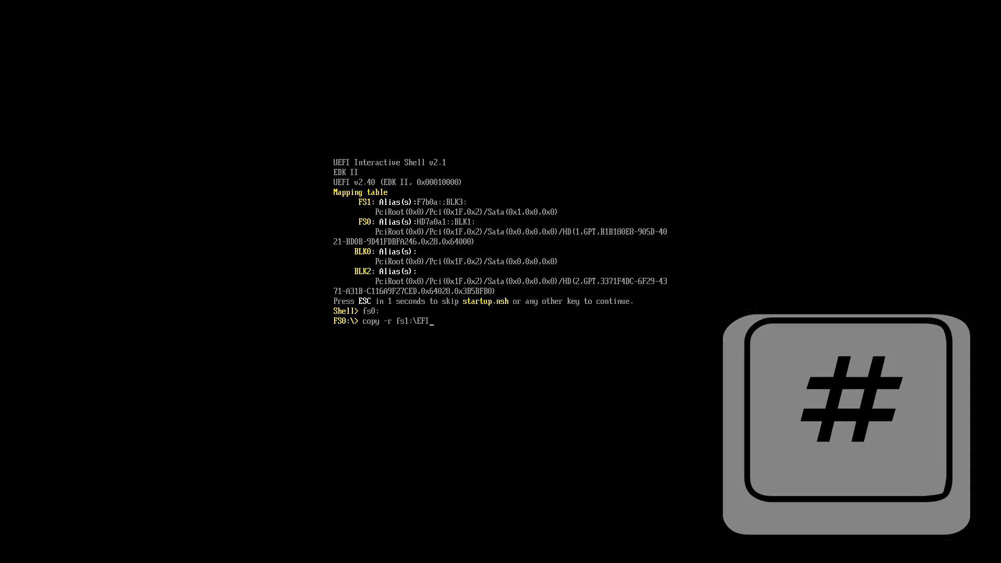
{"action": "key", "text": "Return"}
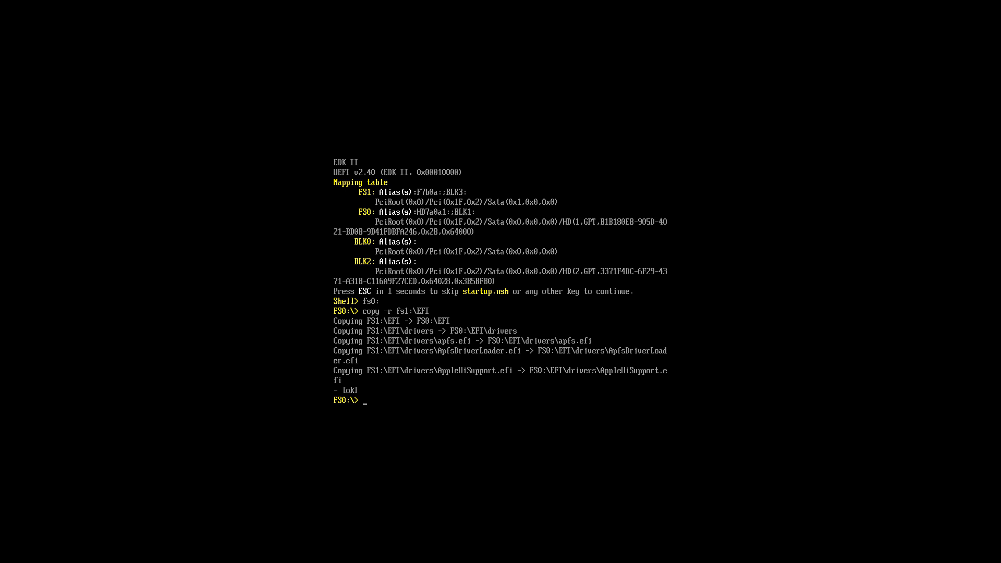
- Start a startup.nsh script with "echo -off" and load commands for apfs.efi and AppleUISupport.efi from fs0:\EFI\drivers
{"action": "type", "text": "edit startup.nsh"}
{"action": "key", "text": "Return"}
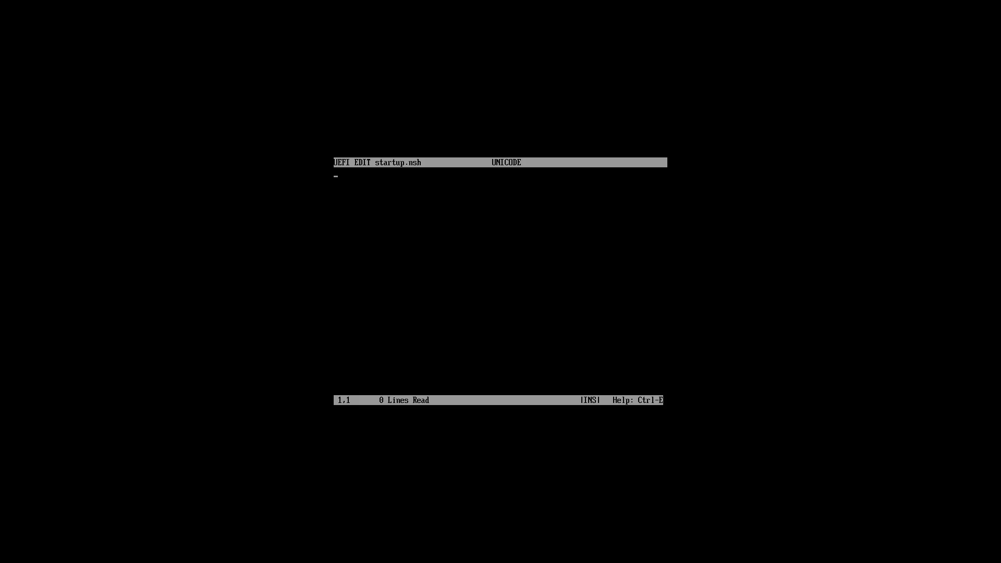
{"action": "type", "text": "echo -off"}
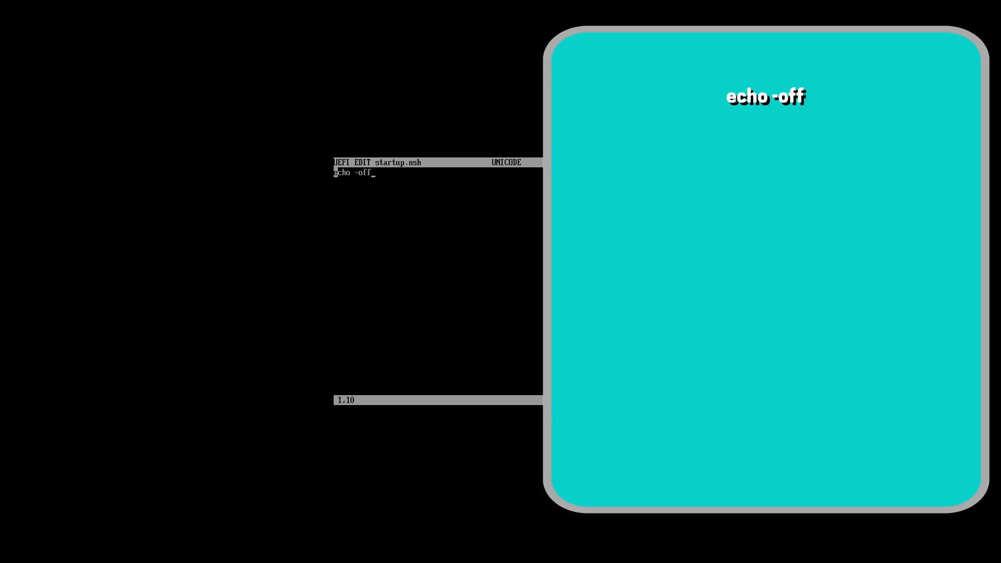
{"action": "key", "text": "Return"}
{"action": "type", "text": "load fs0:\\EFI\\drivers\\apfs.efi"}
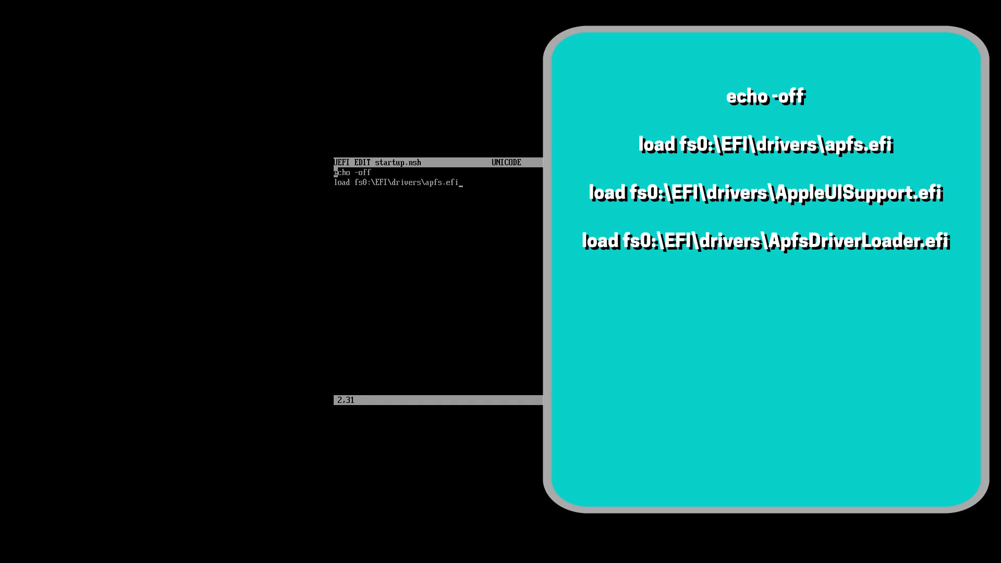
{"action": "key", "text": "Return"}
{"action": "type", "text": "load fs0:\\EFI\\drivers\\AppleUISupport.efi"}
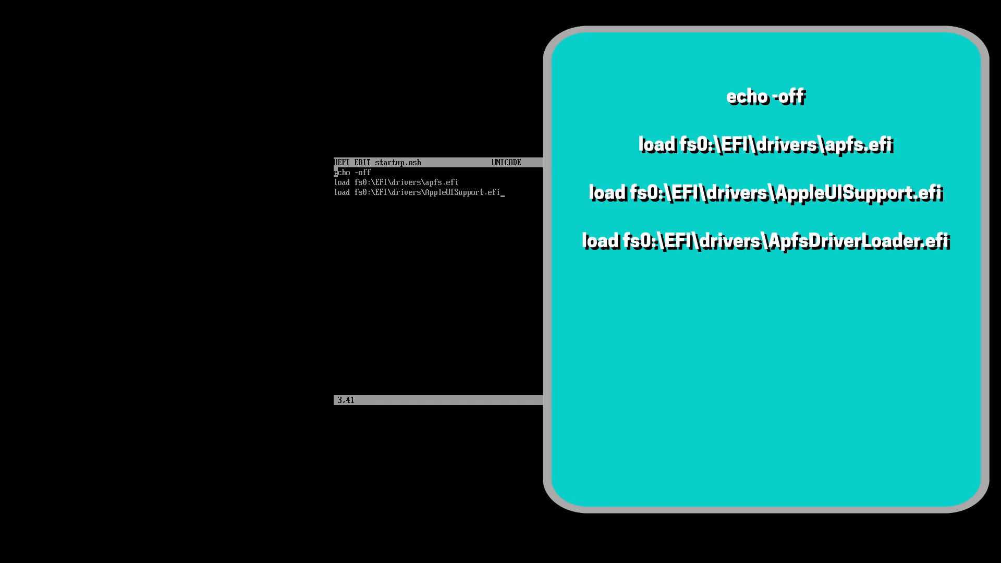
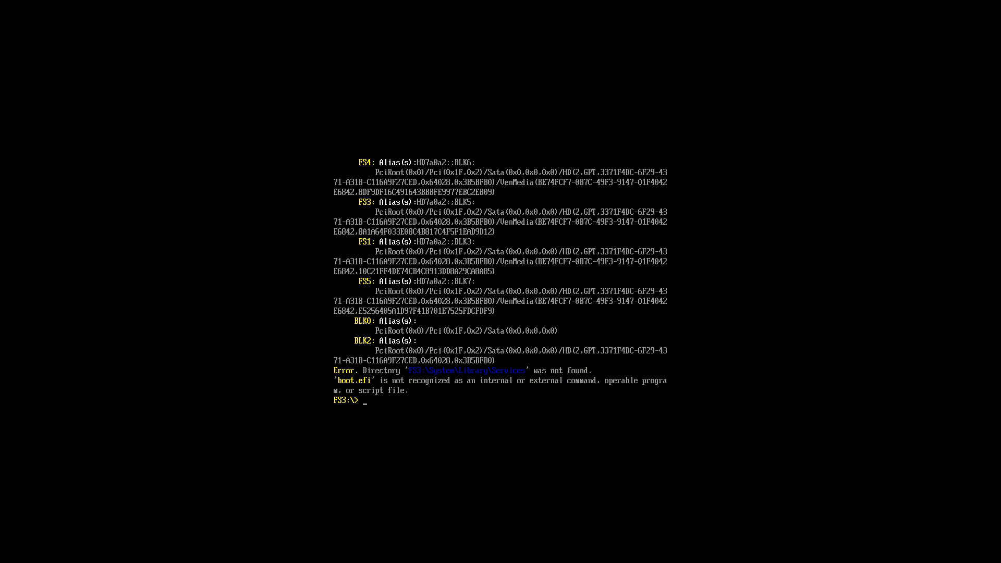
- Change the volume line in startup.nsh on fs0: to fs2:, save the script and exit the shell
{"action": "type", "text": "fs0:"}
{"action": "key", "text": "Return"}
{"action": "type", "text": "edit startup.nsh"}
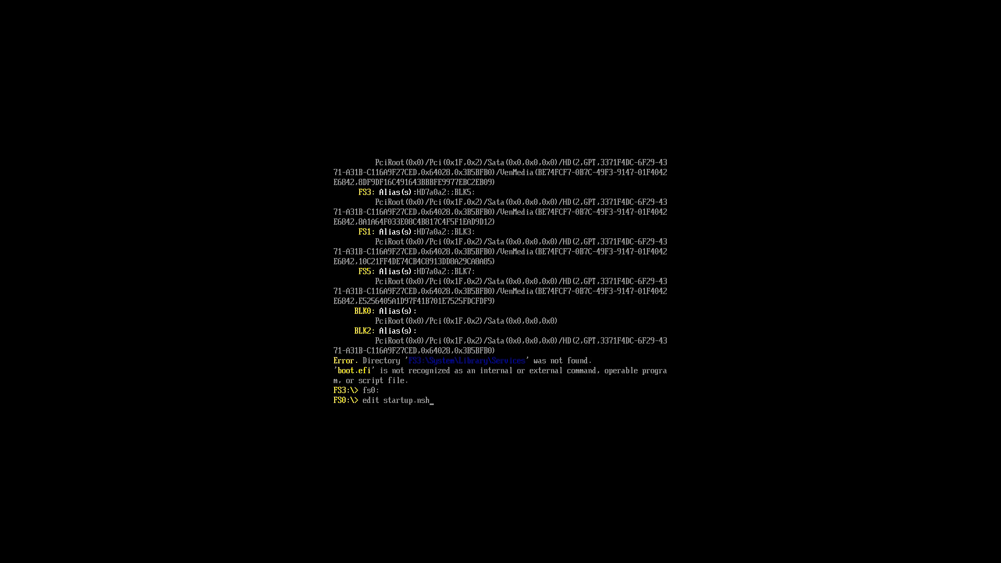
{"action": "key", "text": "Return"}
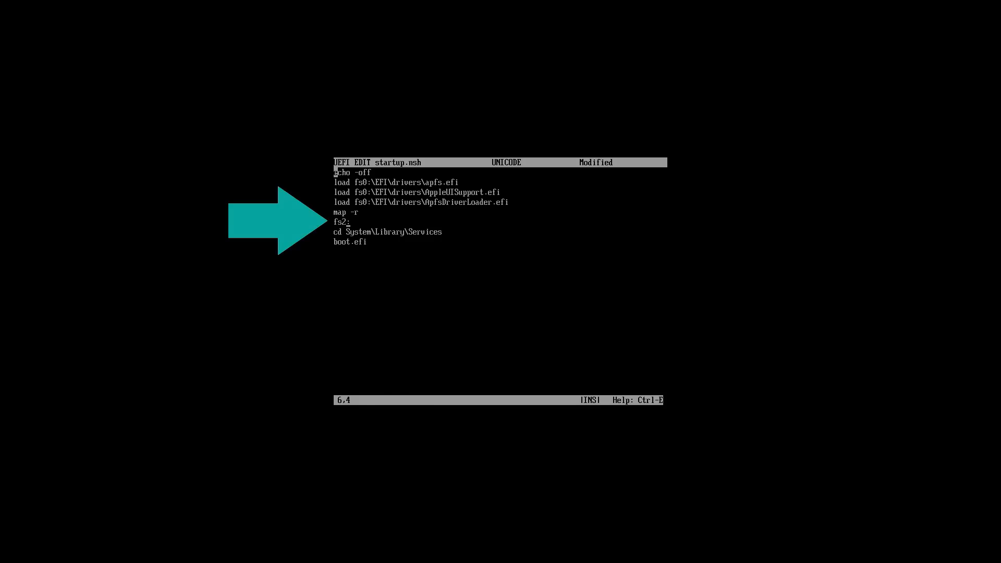
{"action": "key", "text": "ctrl+q"}
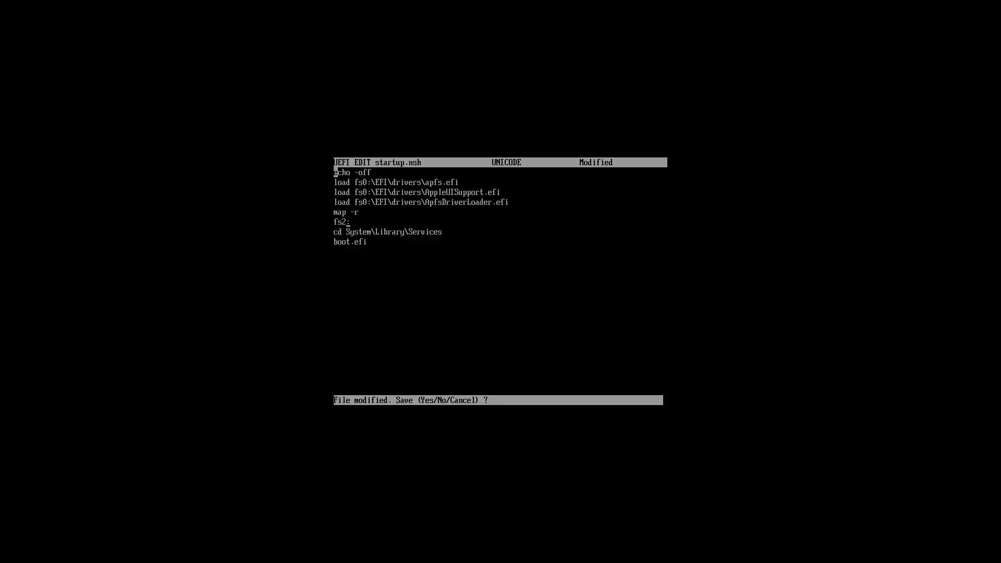
{"action": "type", "text": "y"}
{"action": "type", "text": "exit"}
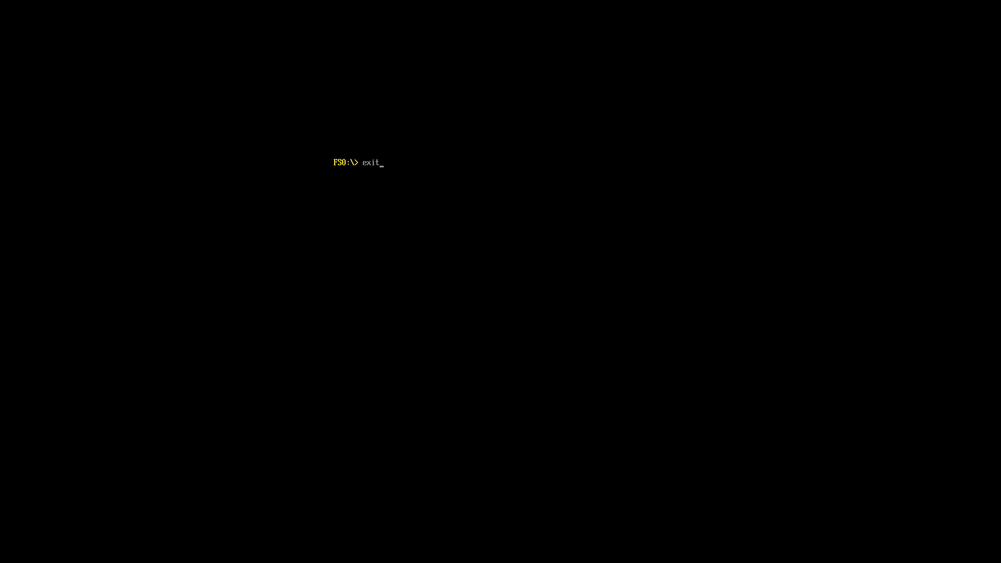
{"action": "key", "text": "Return"}
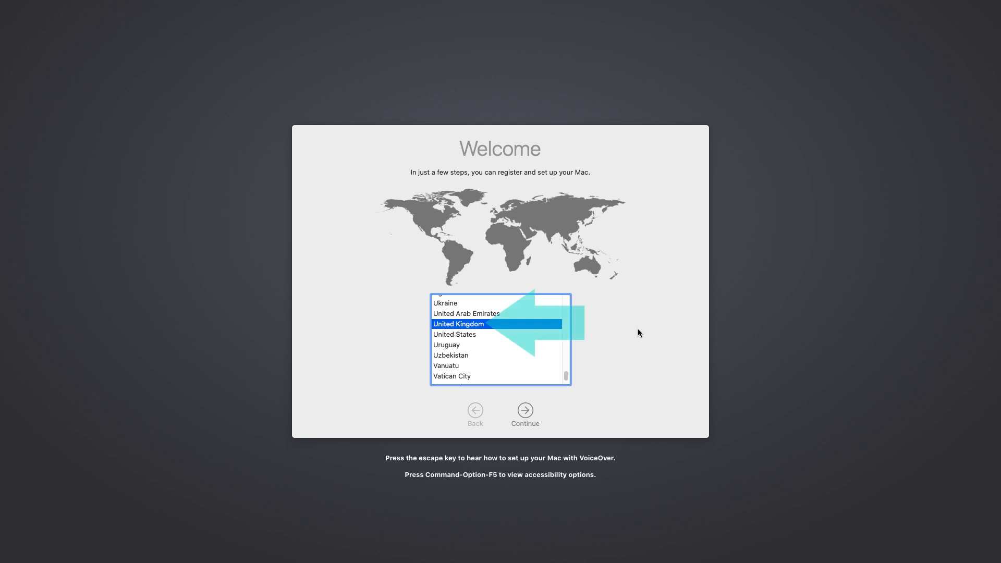
- Set the country to United Kingdom, accept the language and privacy pages, and choose not to transfer any information
{"action": "key", "text": "Return"}
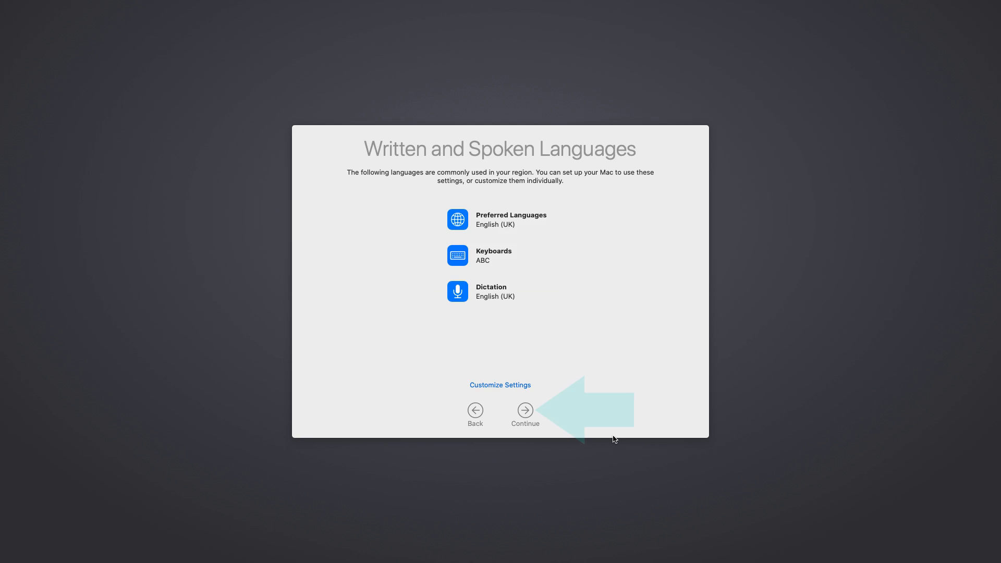
{"action": "key", "text": "Return"}
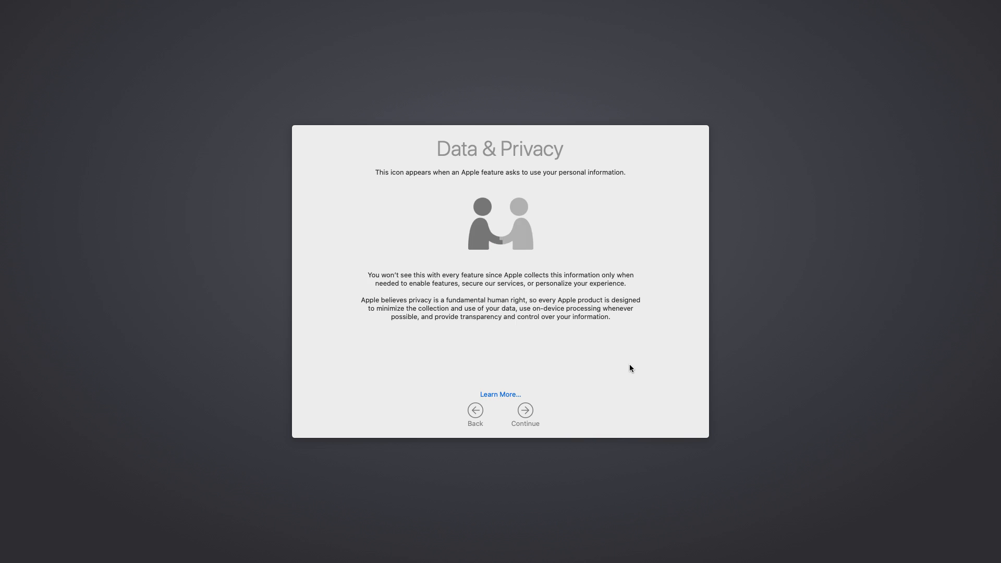
{"action": "key", "text": "Return"}
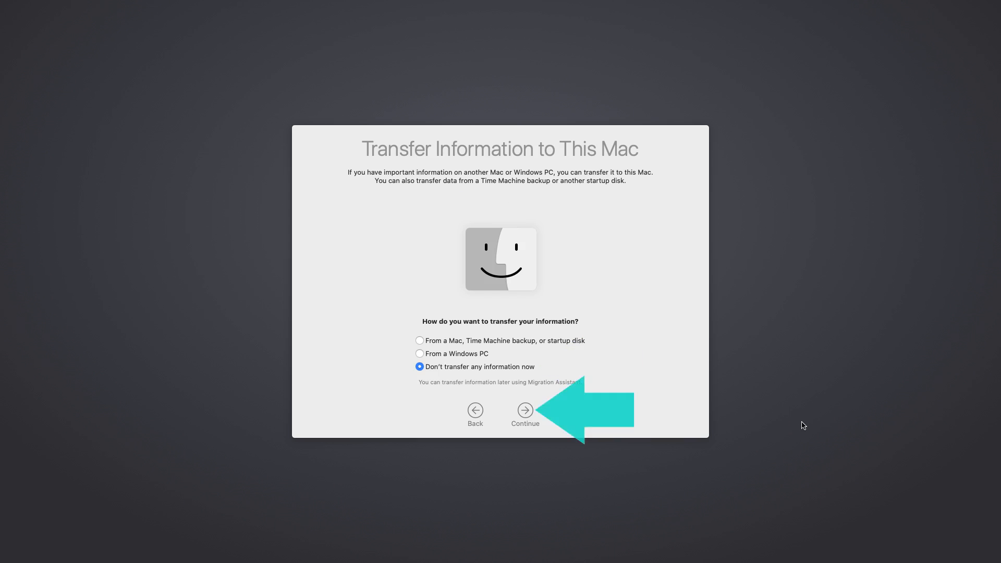
{"action": "key", "text": "Return"}
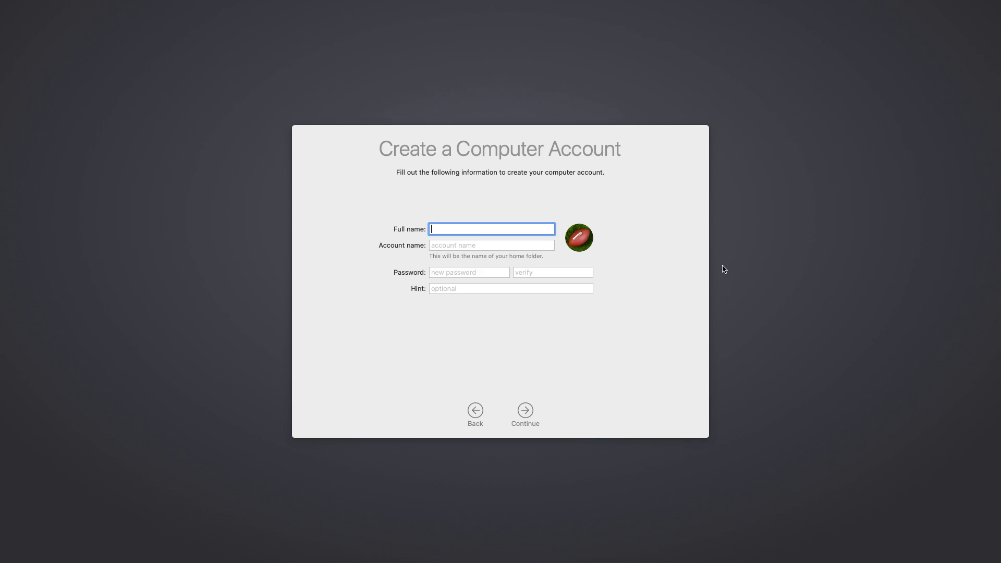
- Choose the football picture for the new computer account and fill in its full name
{"action": "left_click", "coordinate": [577, 233]}
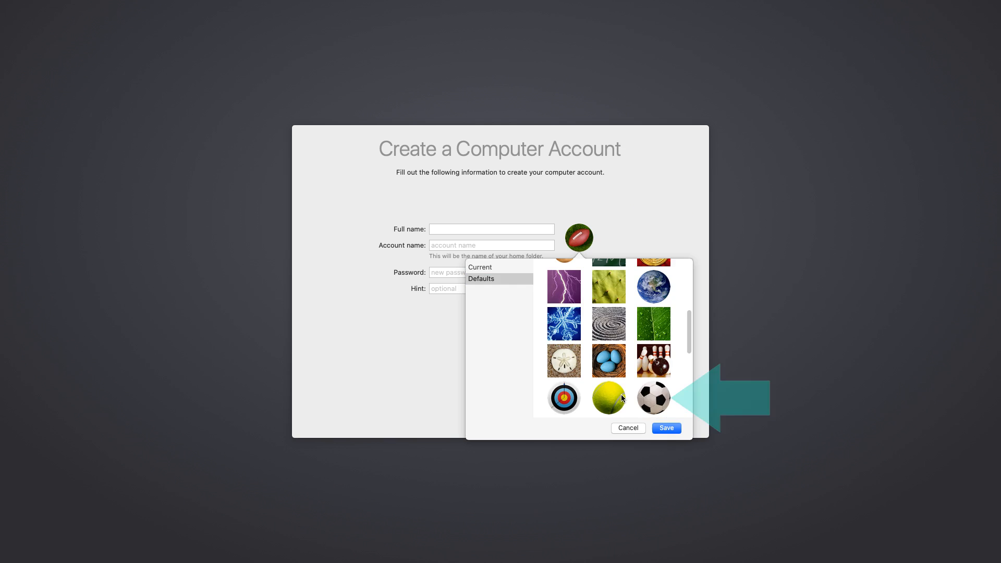
{"action": "double_click", "coordinate": [664, 402]}
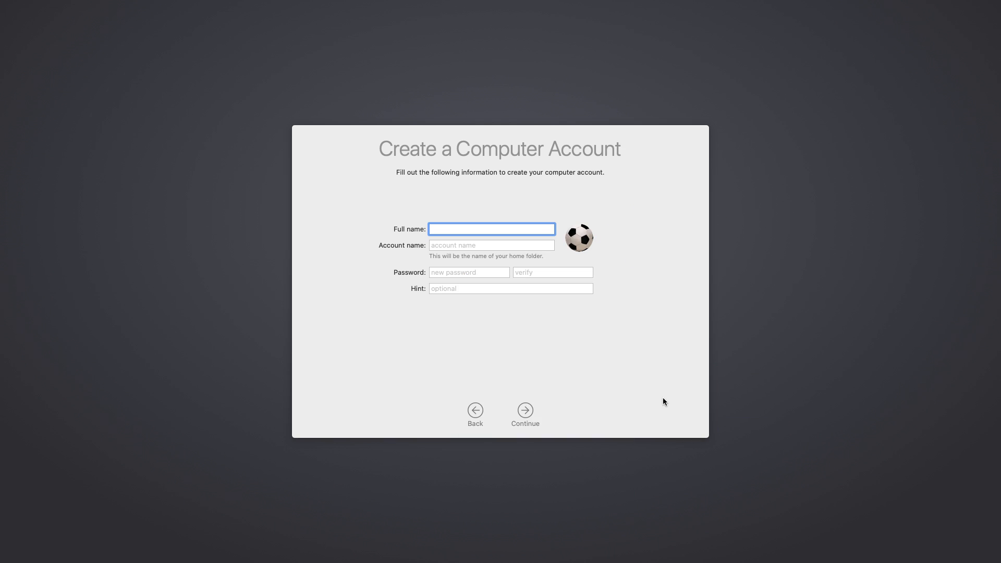
{"action": "type", "text": "TFF"}
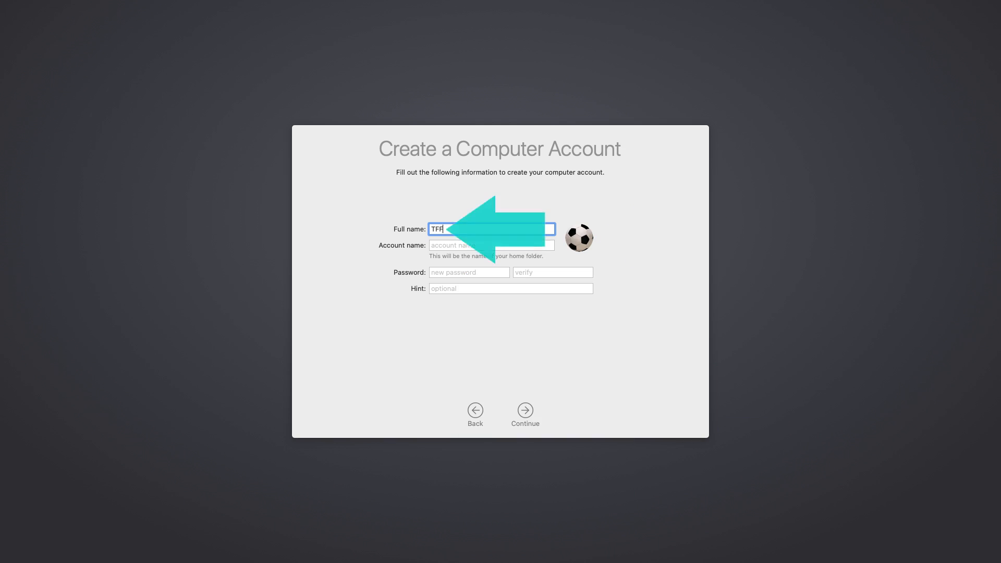
{"action": "left_click", "coordinate": [486, 245]}
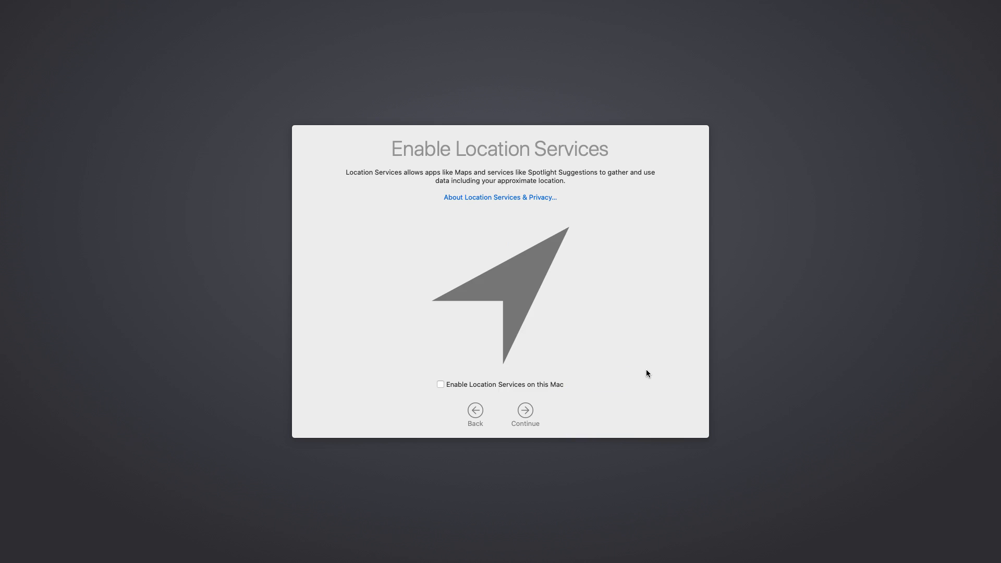
- Decline Location Services and accept London - United Kingdom as the closest city for the time zone
{"action": "key", "text": "Return"}
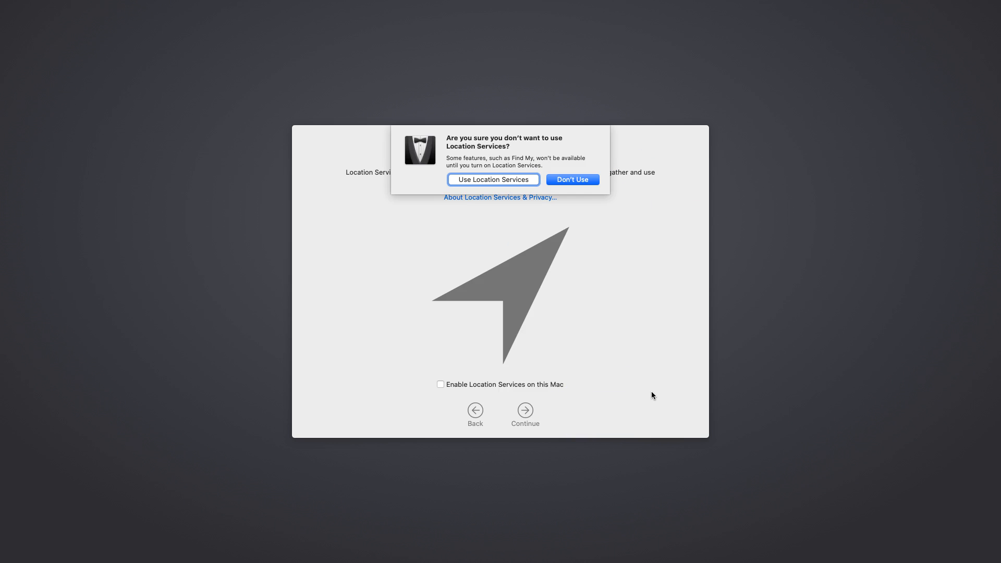
{"action": "key", "text": "Return"}
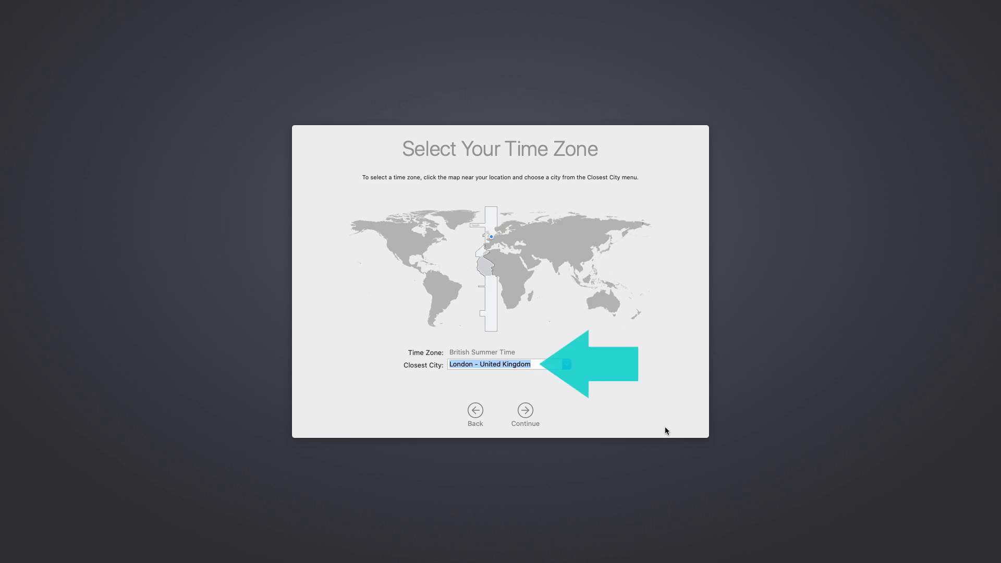
{"action": "key", "text": "Return"}
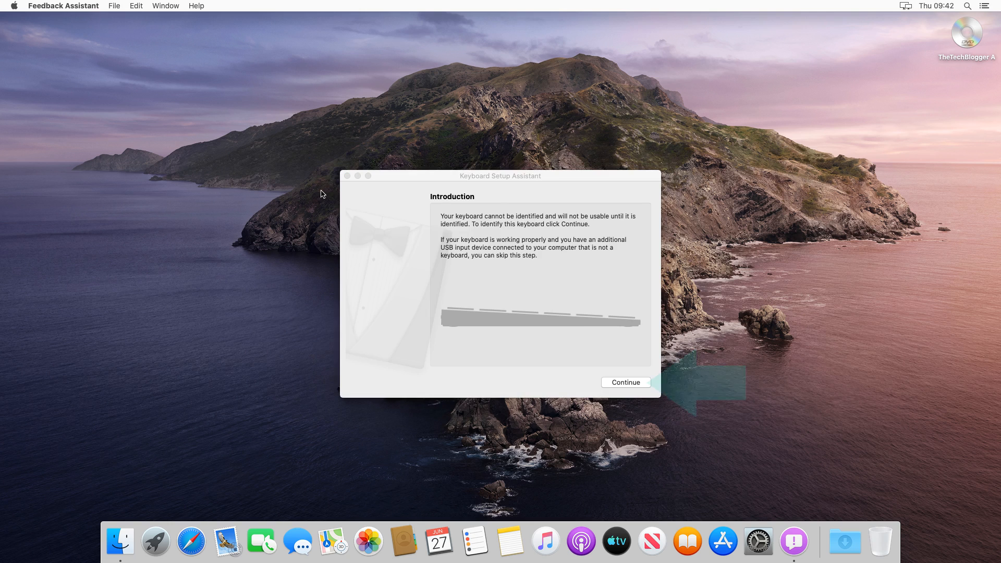
- Identify the keyboard in Keyboard Setup Assistant and accept the ISO (European) type
{"action": "left_click", "coordinate": [627, 381]}
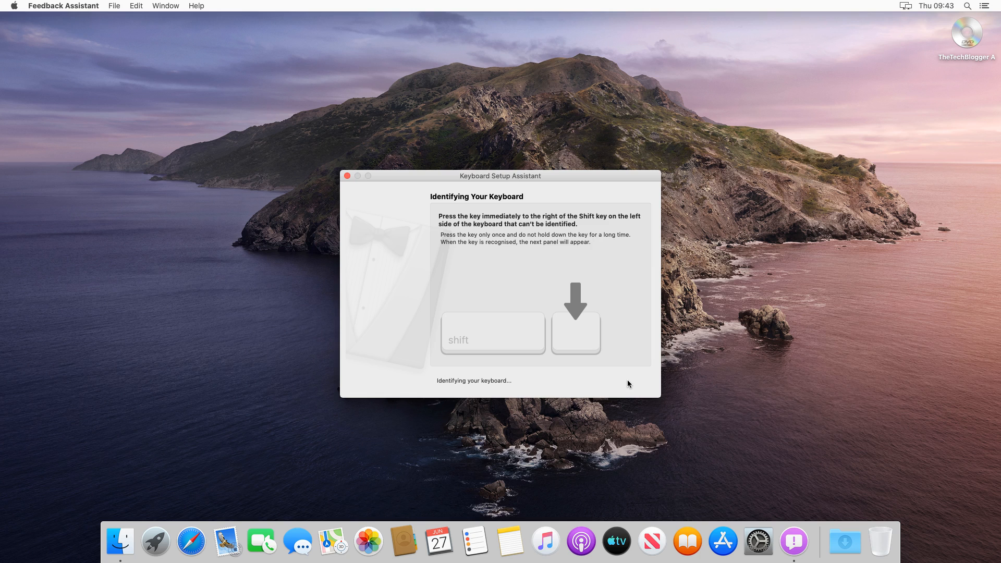
{"action": "key", "text": "less"}
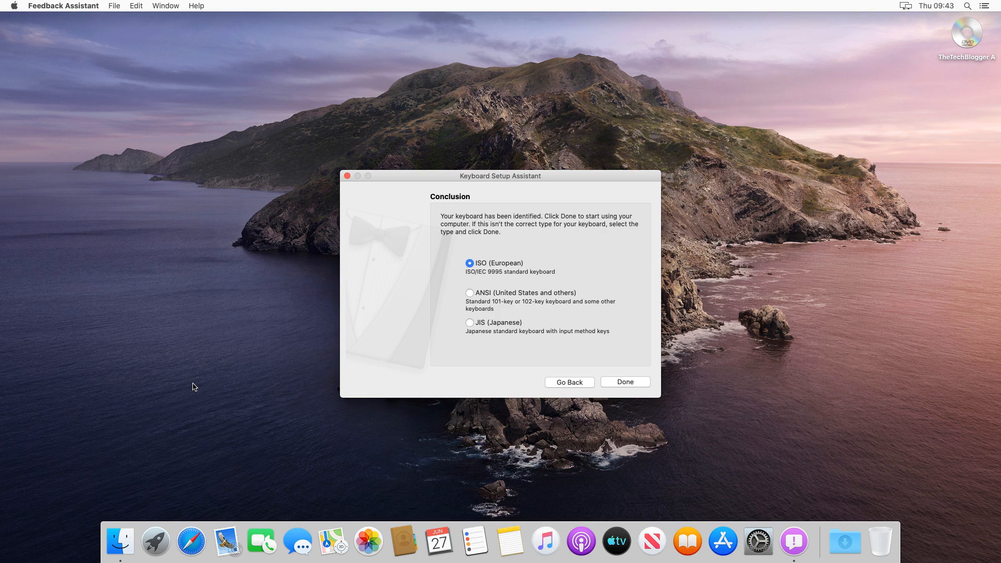
{"action": "left_click", "coordinate": [628, 382]}
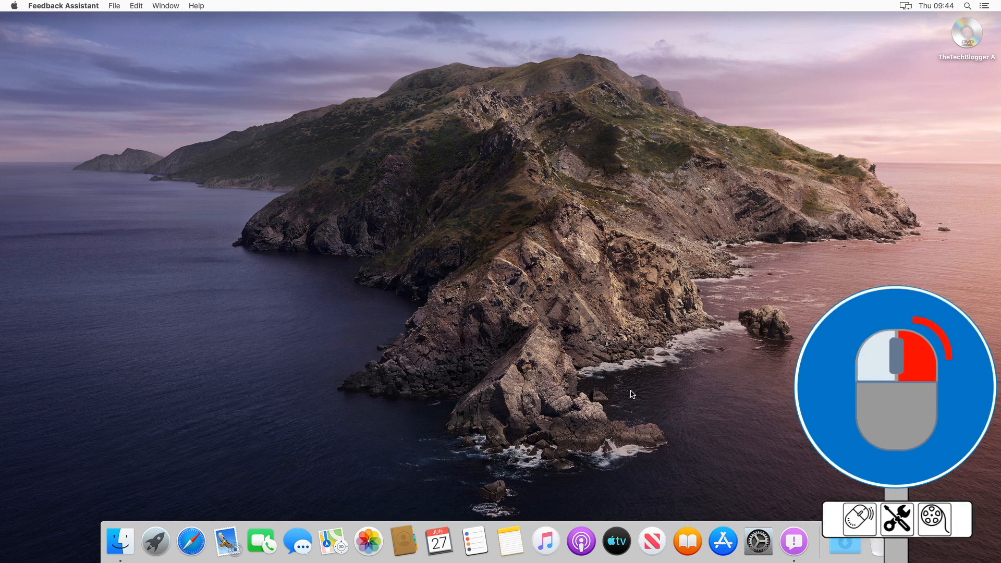
- Bring up the available actions for the TheTechBlogger disc on the desktop
{"action": "right_click", "coordinate": [965, 37]}
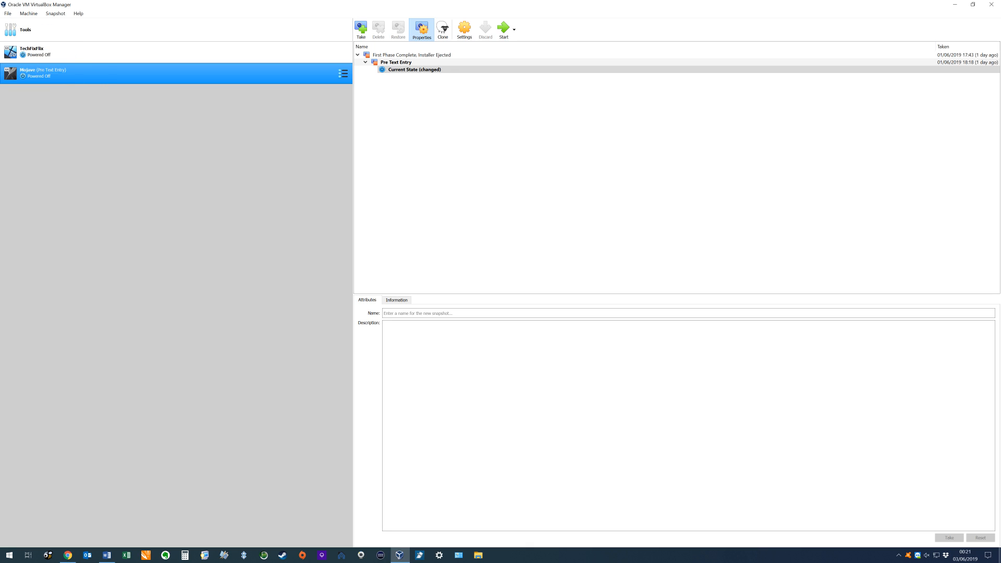
- Switch to VirtualBox Manager and start adding an extension package from the Extensions preferences
{"action": "left_click", "coordinate": [8, 13]}
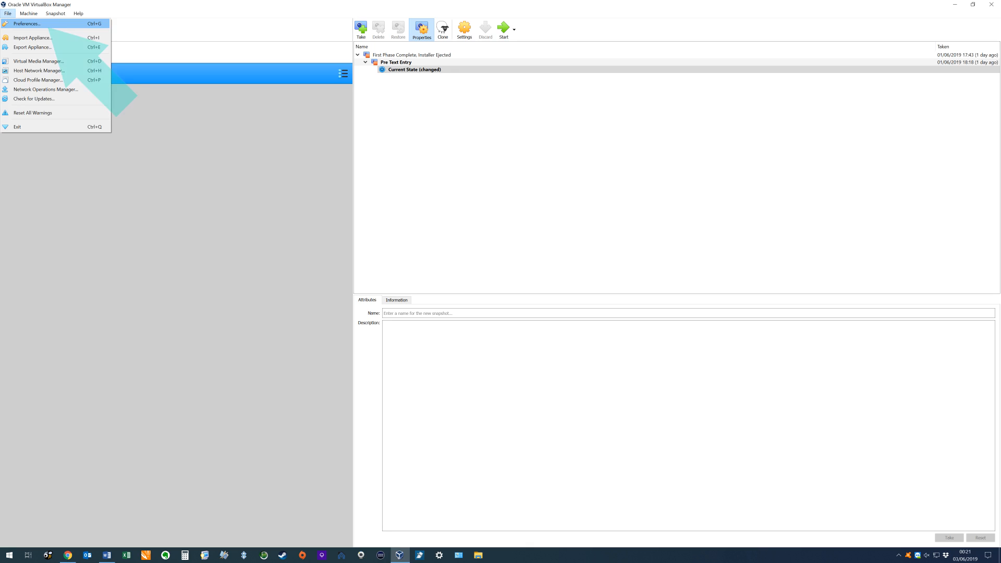
{"action": "left_click", "coordinate": [28, 24]}
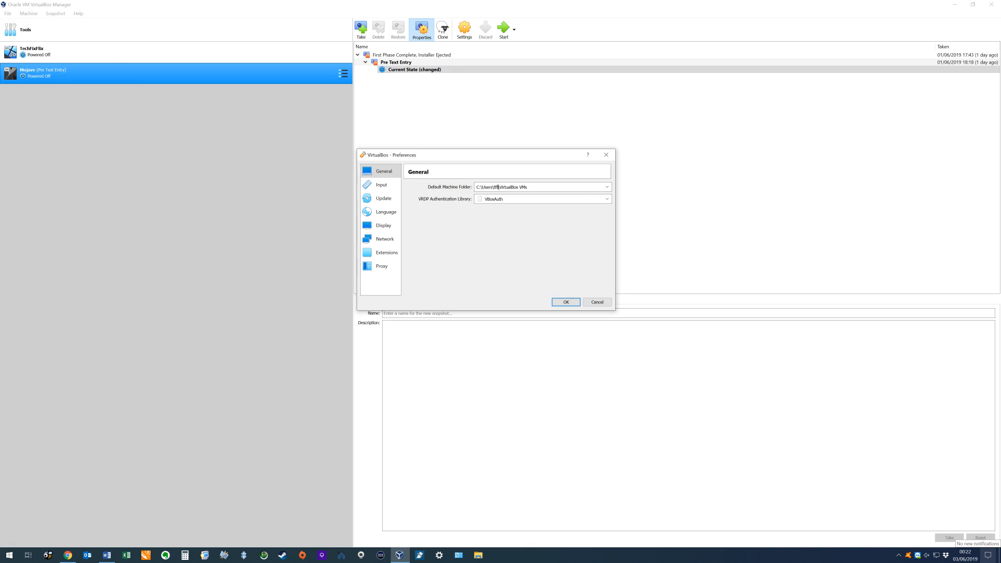
{"action": "left_click", "coordinate": [387, 252]}
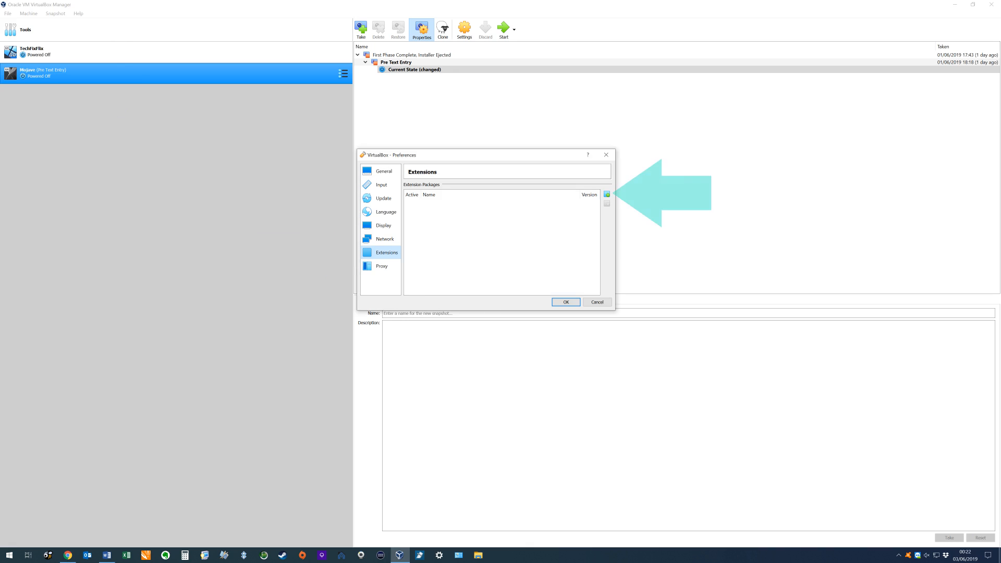
{"action": "left_click", "coordinate": [607, 194]}
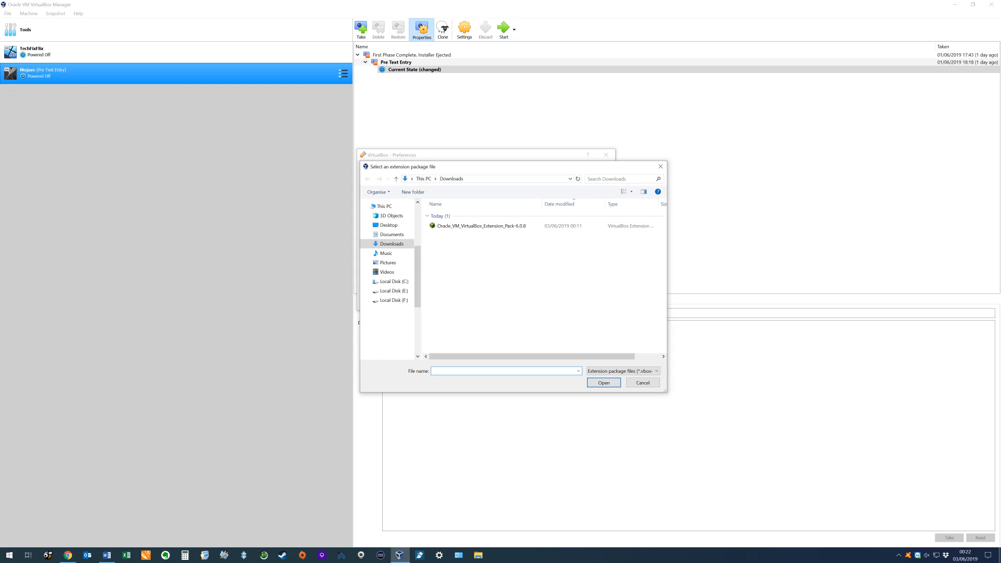